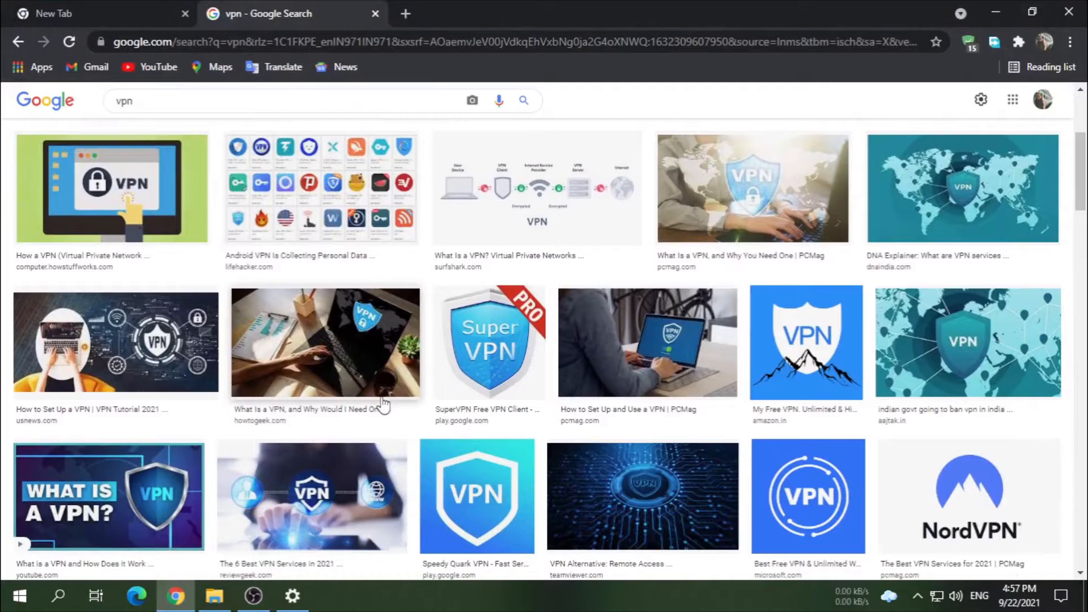
Minimize the browser and open the VPN page of Network & Internet in Windows Settings.
scroll(383, 403, "up", 3)
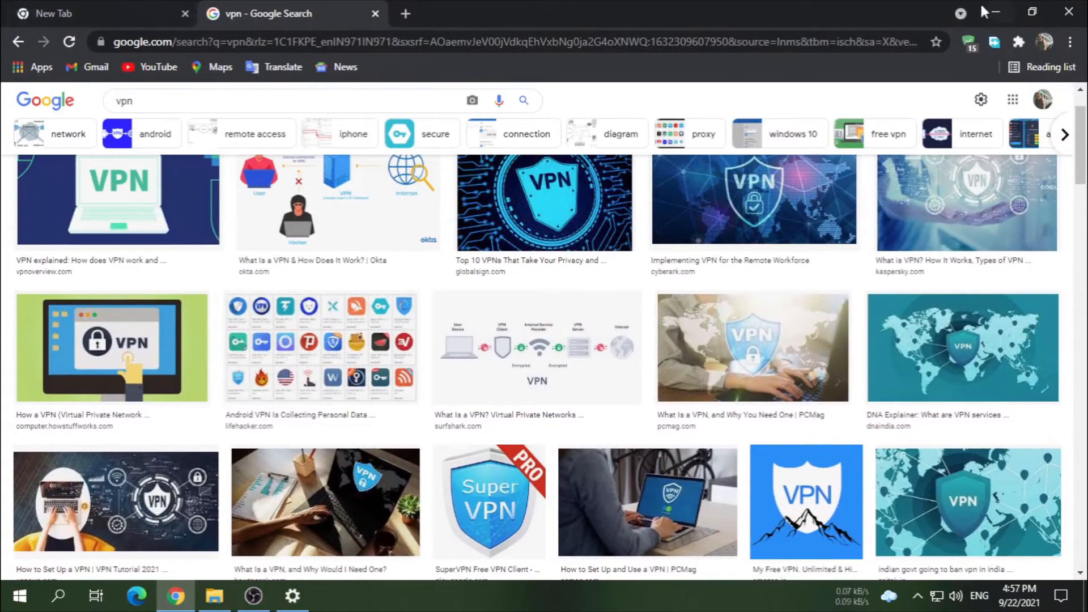
left_click(992, 12)
left_click(20, 596)
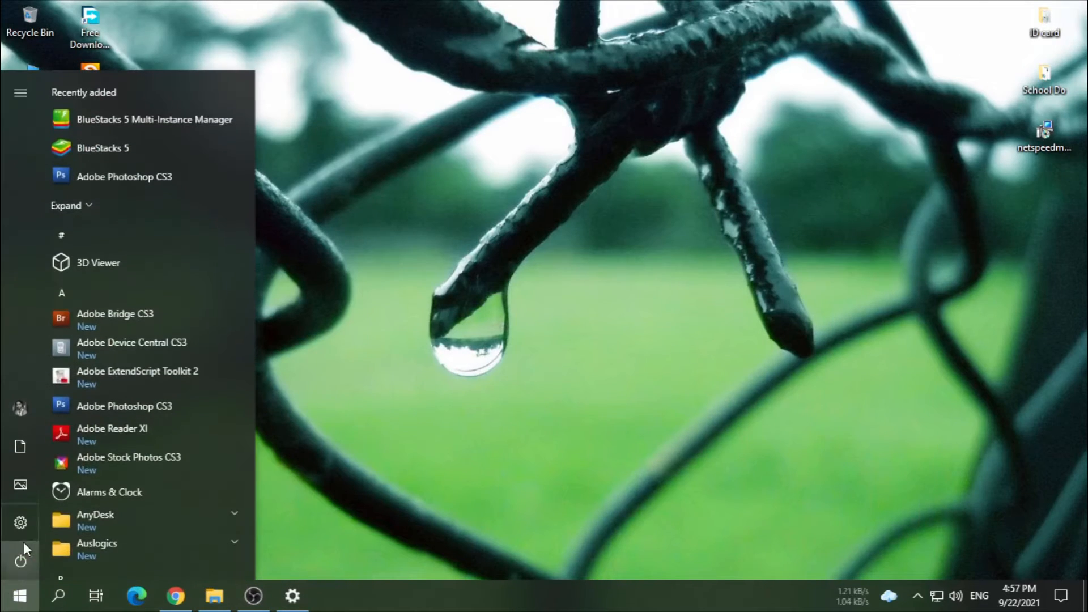
left_click(20, 526)
scroll(337, 348, "down", 2)
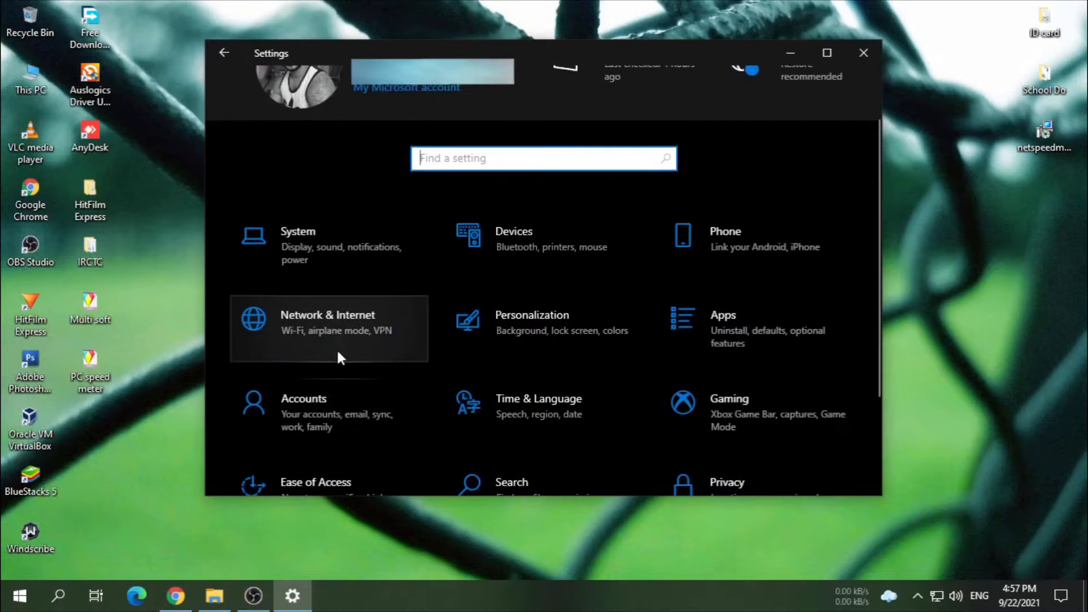
scroll(338, 352, "down", 2)
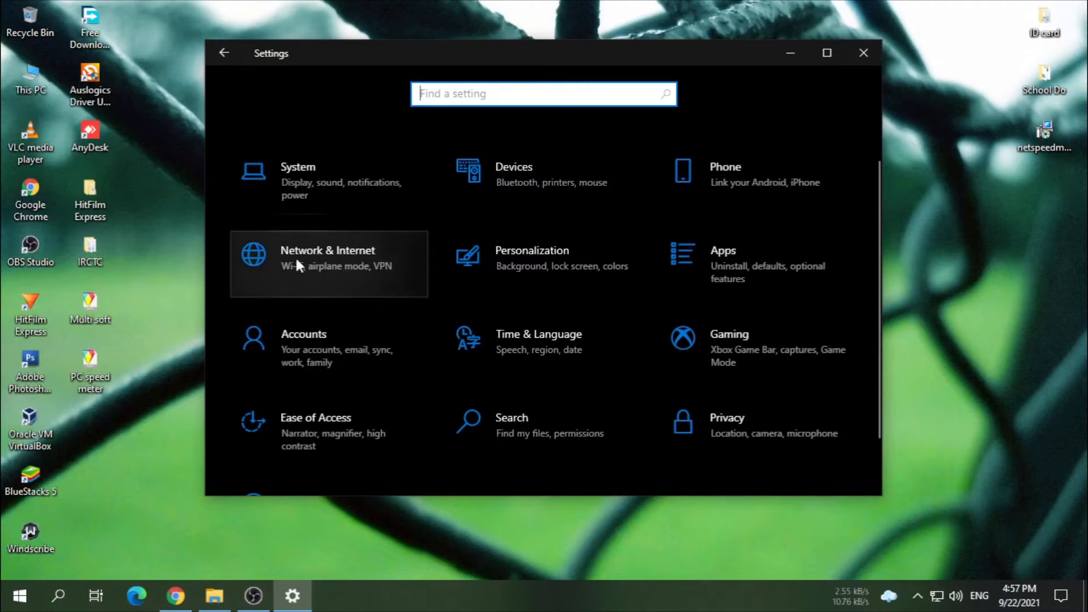
left_click(352, 252)
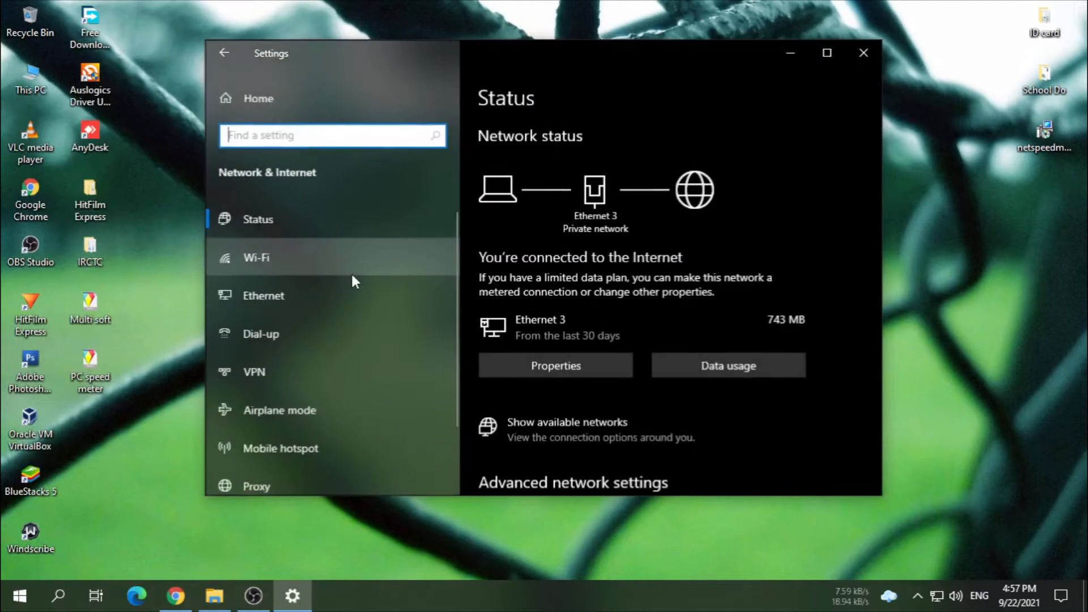
scroll(249, 283, "down", 1)
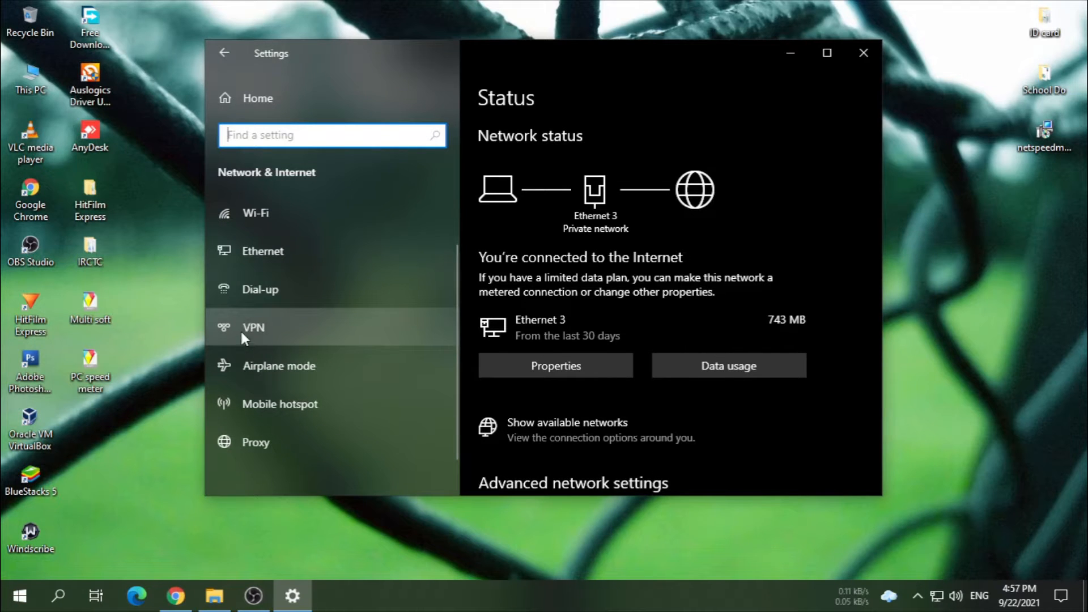
left_click(233, 328)
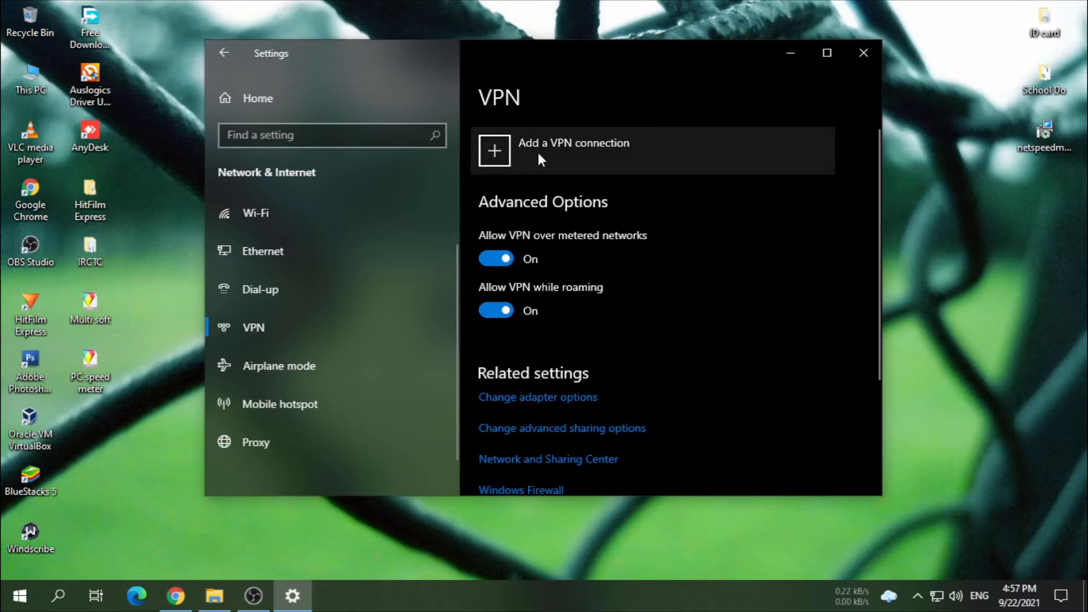
Start a new VPN connection with the provider Windows (built-in) and the connection name VPNBOOK.
left_click(504, 154)
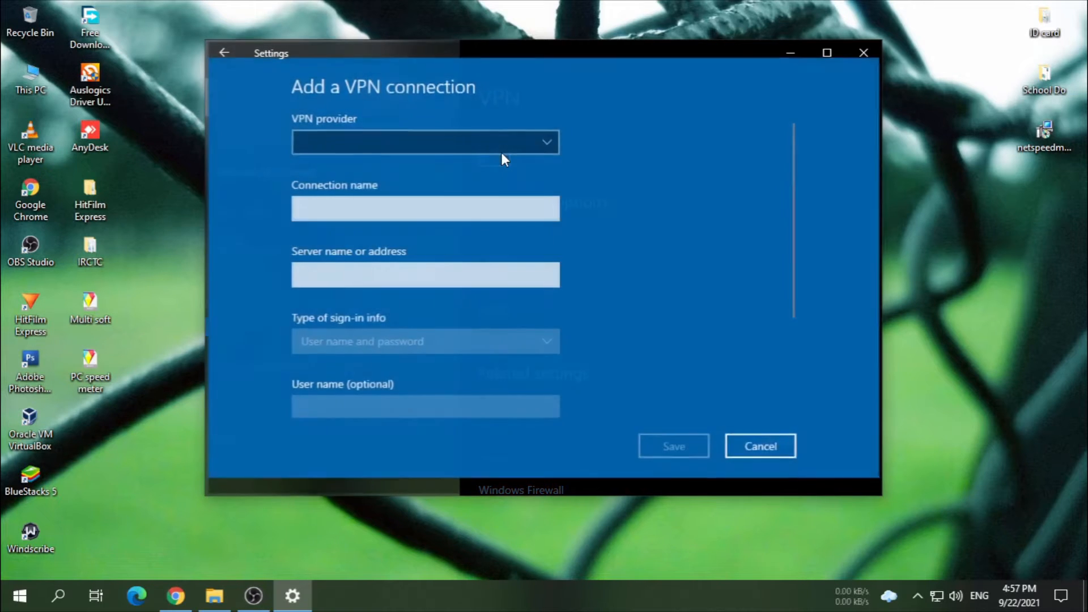
left_click(410, 143)
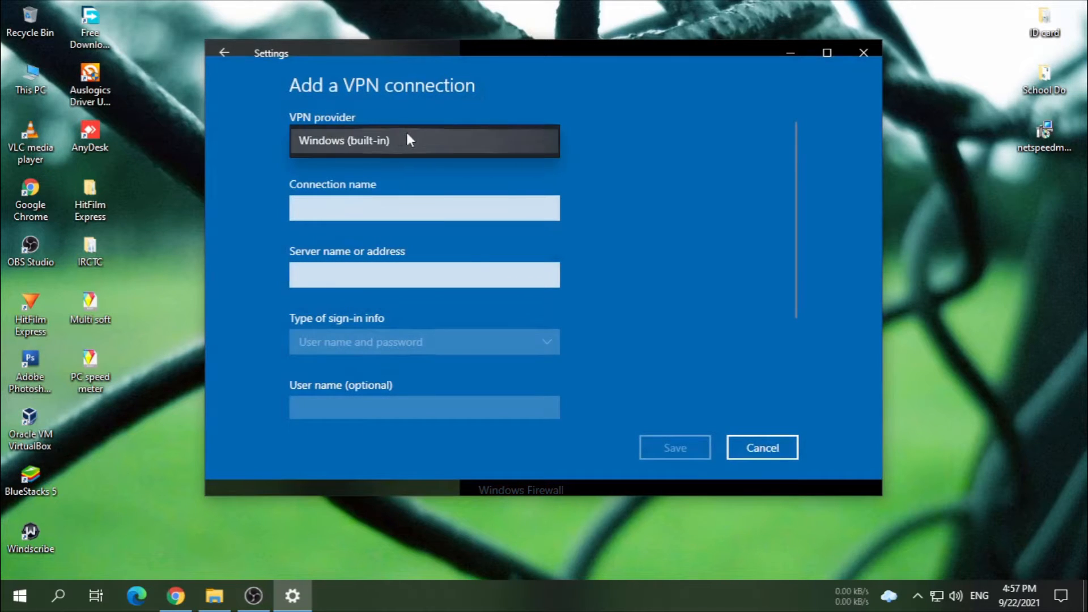
left_click(366, 151)
left_click(332, 204)
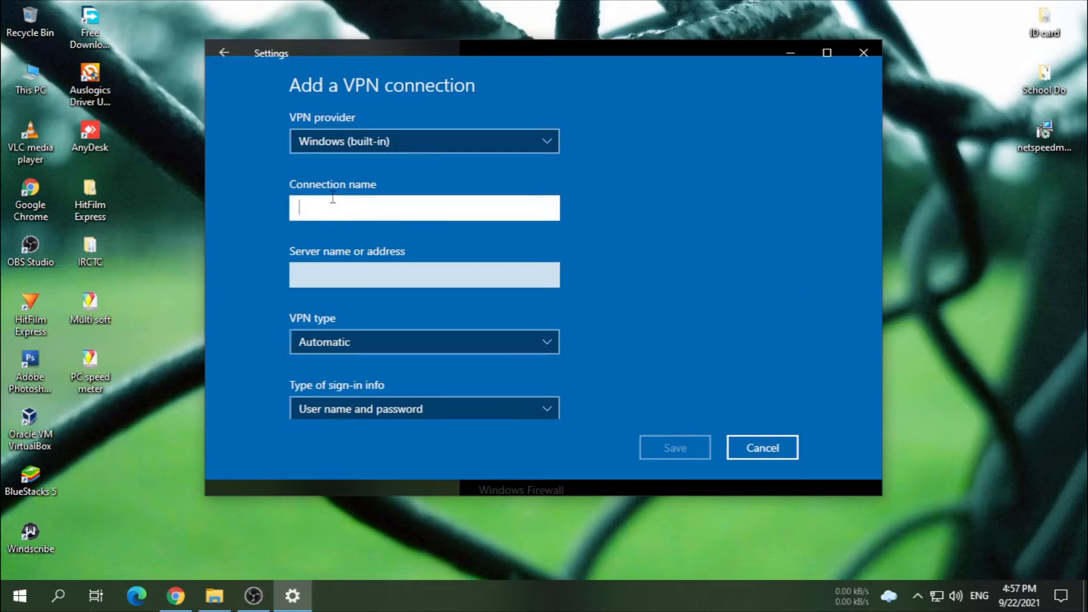
type("VPNBOOK")
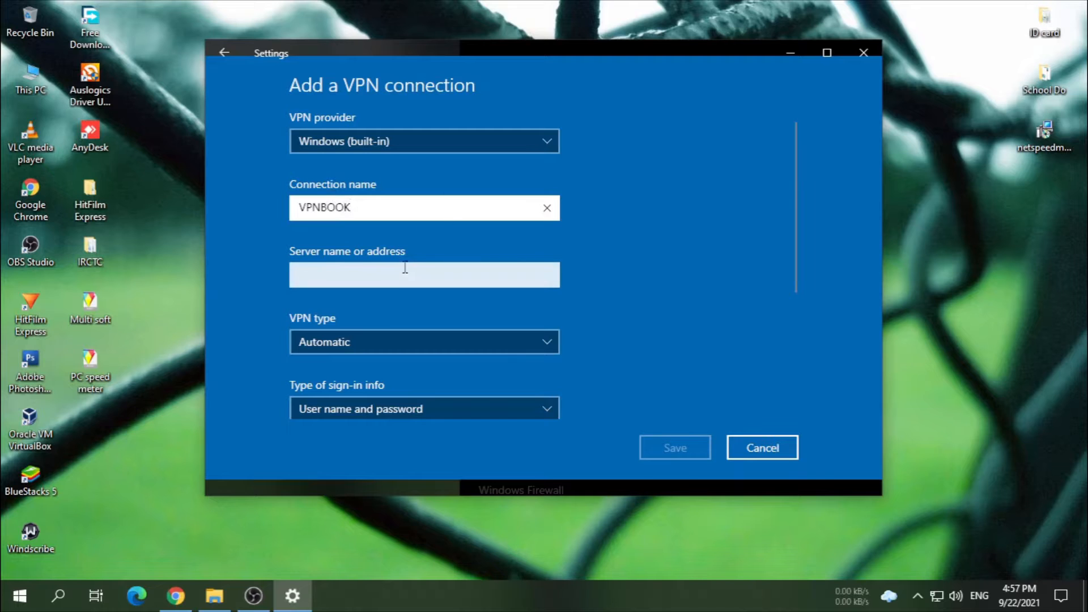
scroll(402, 268, "down", 2)
scroll(391, 229, "down", 2)
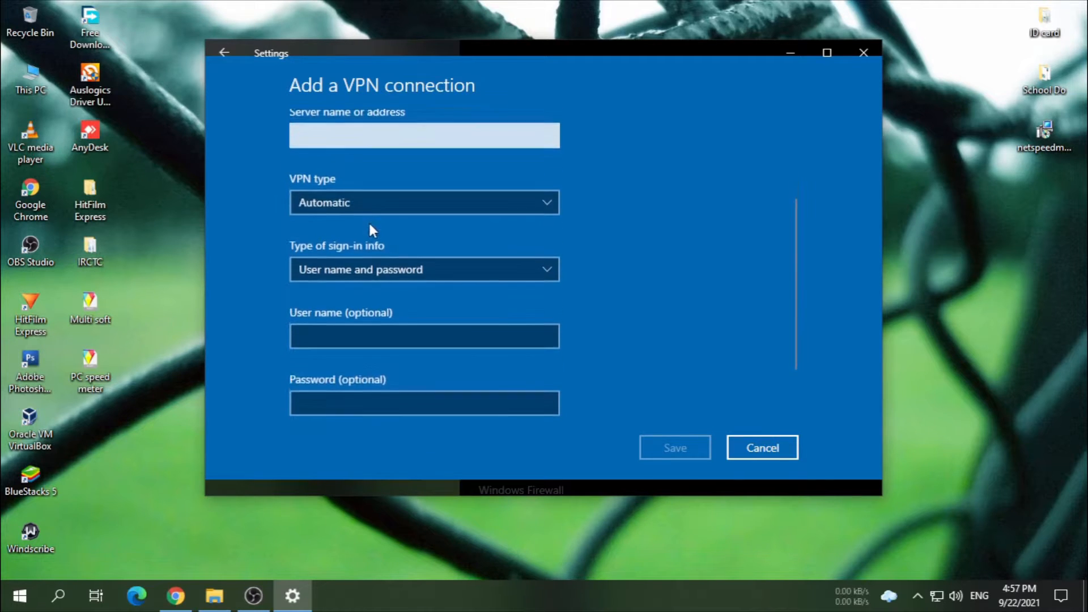
scroll(367, 226, "up", 2)
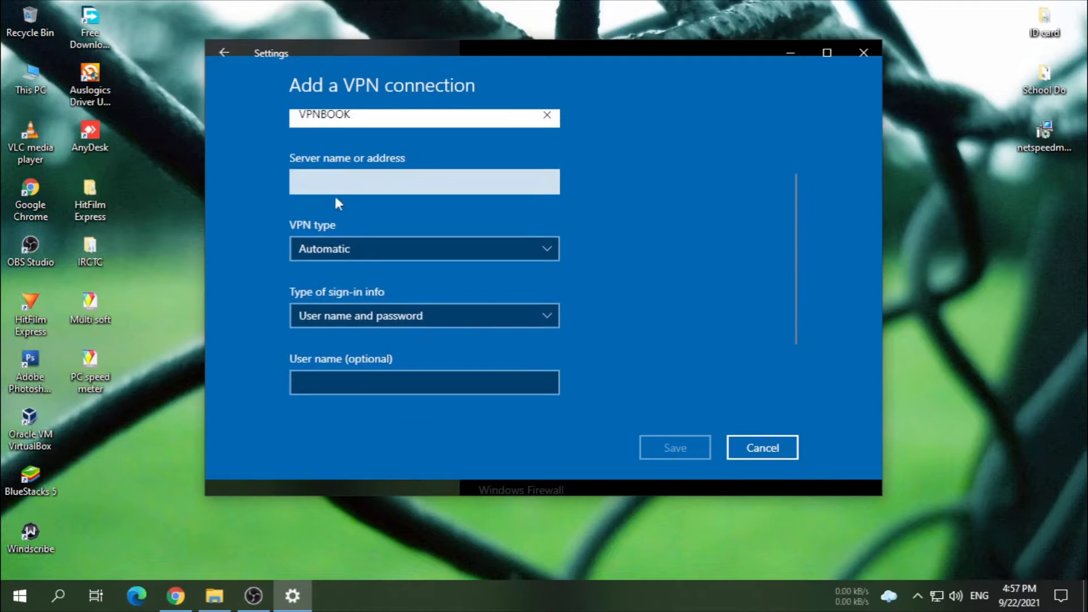
Switch to Chrome, search Google for vpnbook and open the VPNBook website.
left_click(181, 605)
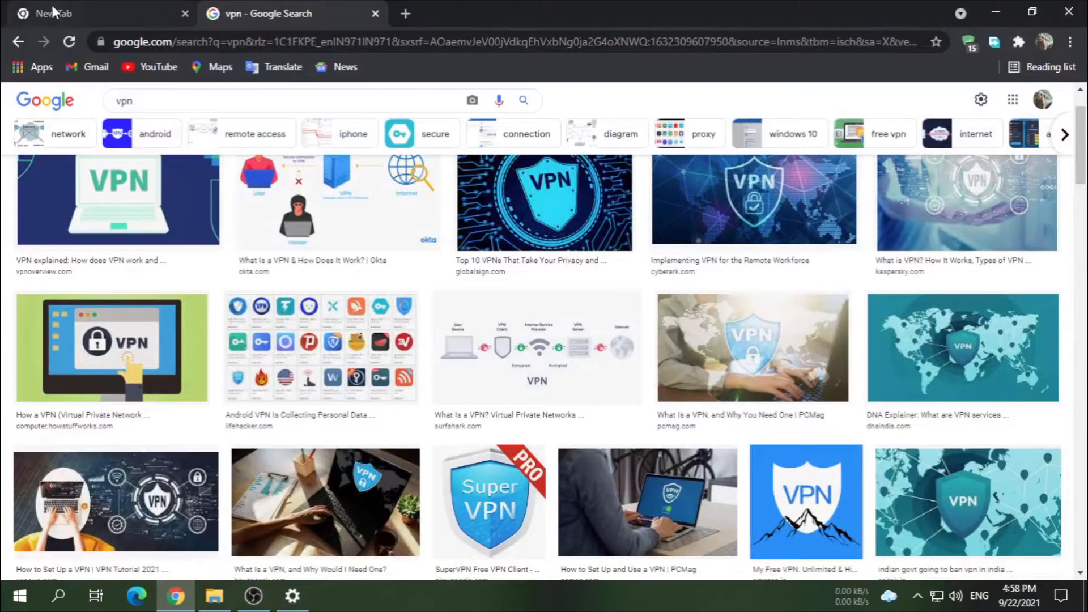
left_click(52, 10)
left_click(483, 283)
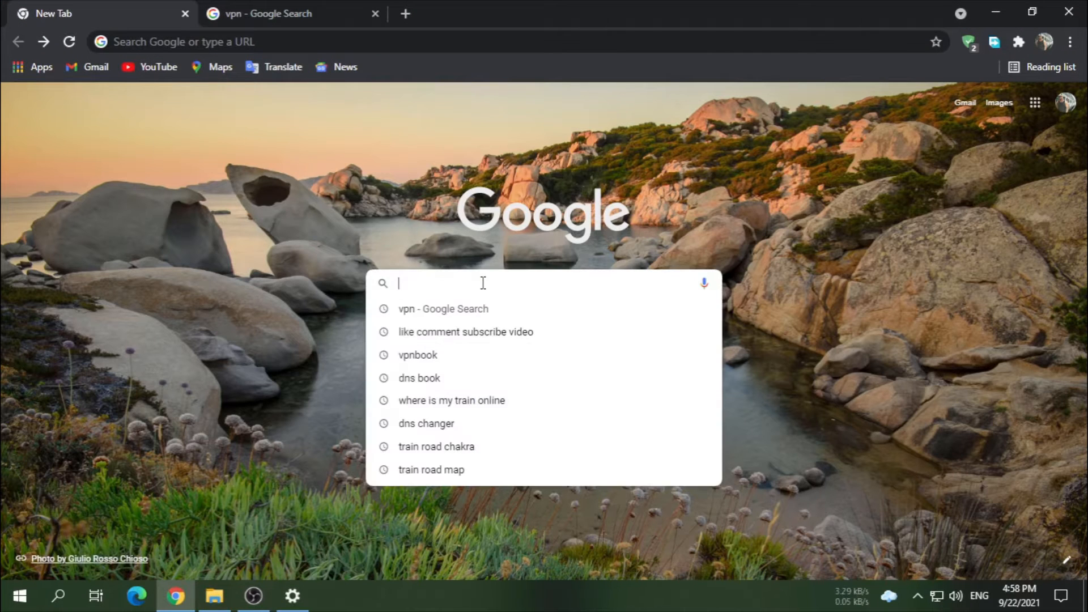
left_click(447, 357)
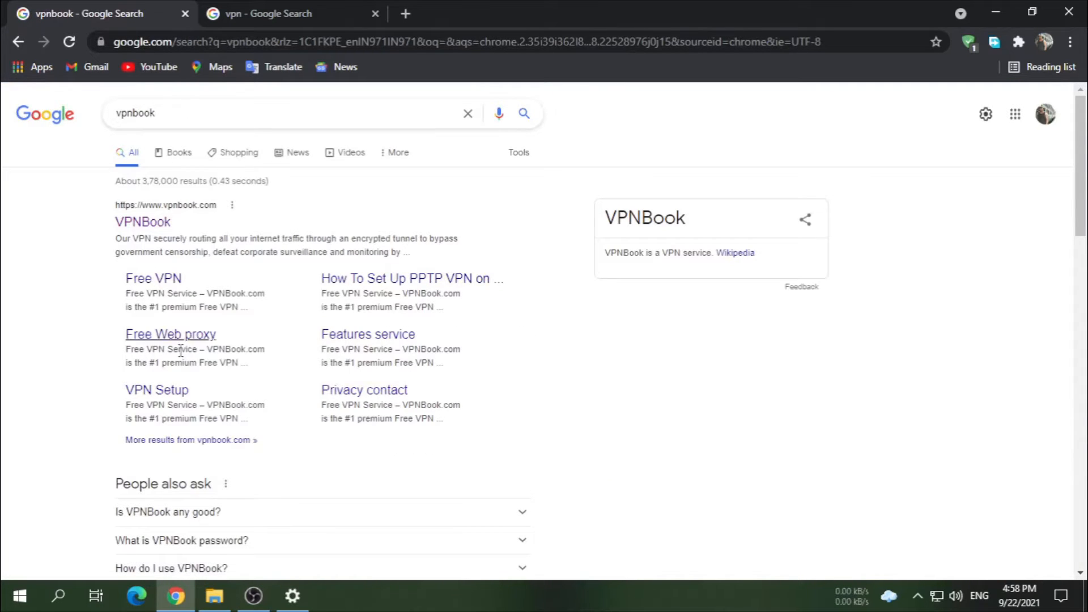
left_click(191, 218)
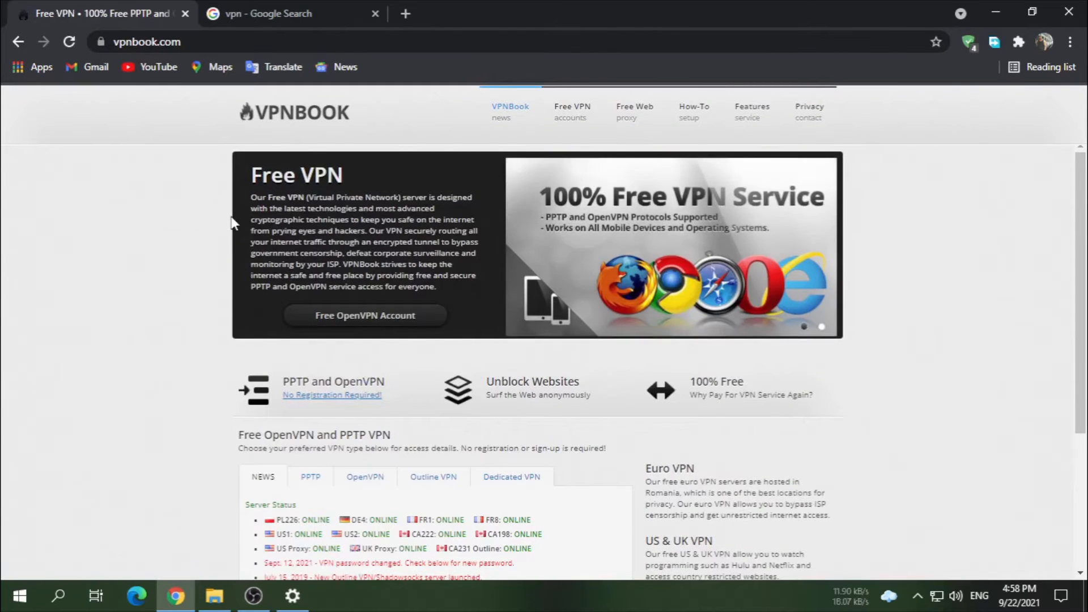
Show the free PPTP server list and access details on the VPNBook home page.
scroll(843, 383, "down", 1)
scroll(843, 383, "down", 1)
scroll(843, 384, "down", 1)
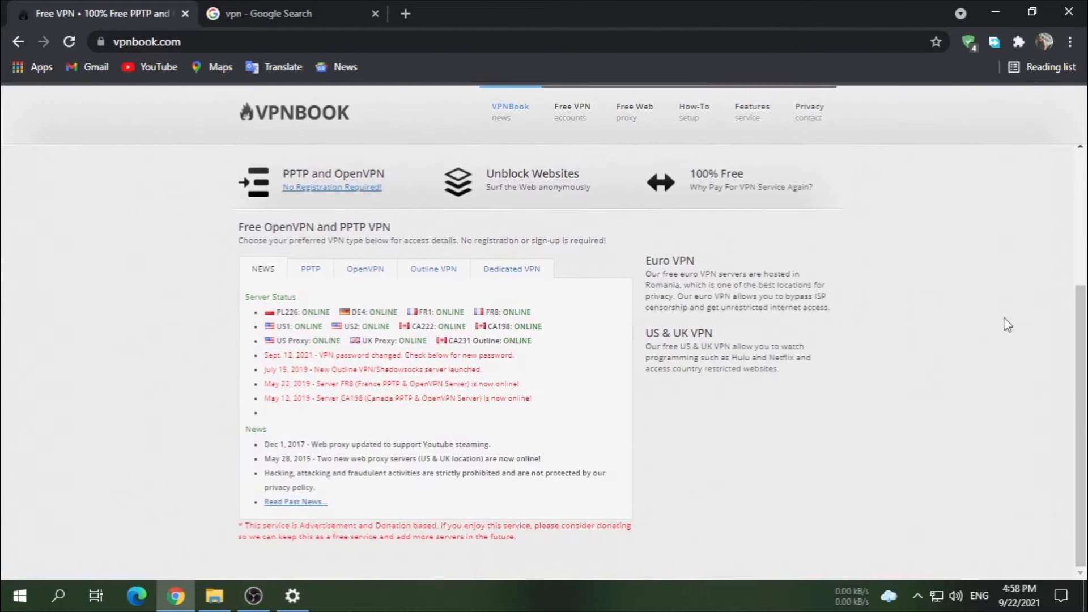
left_click(309, 273)
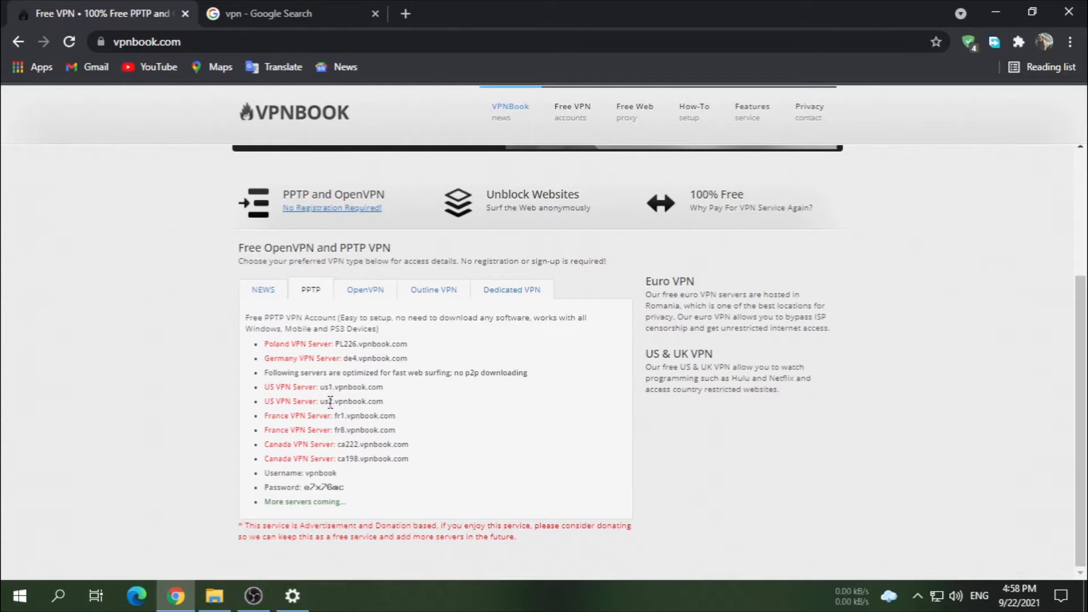
scroll(330, 402, "up", 1)
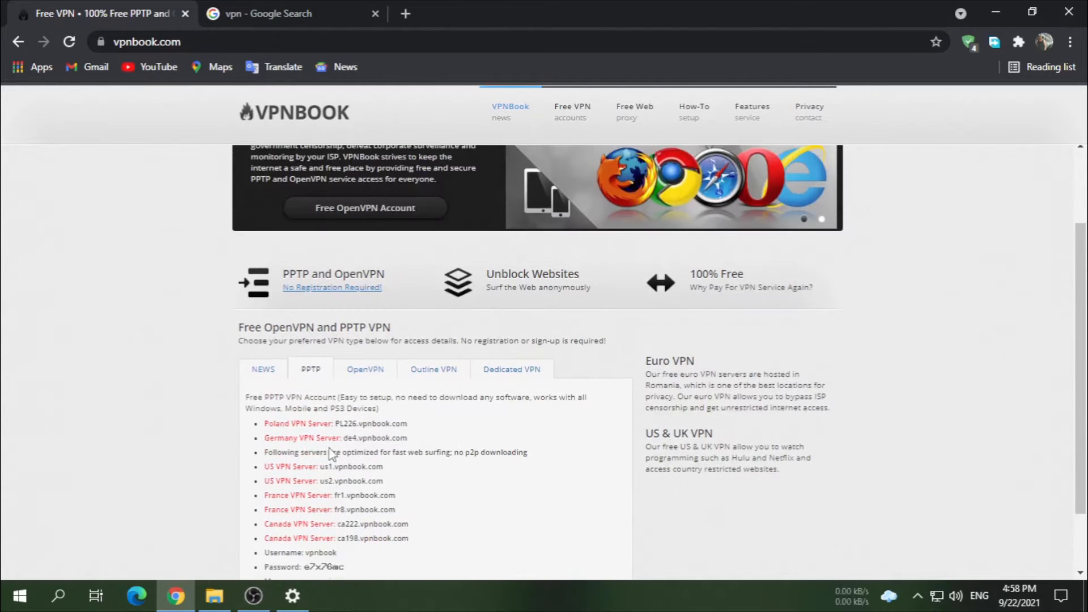
scroll(334, 454, "down", 1)
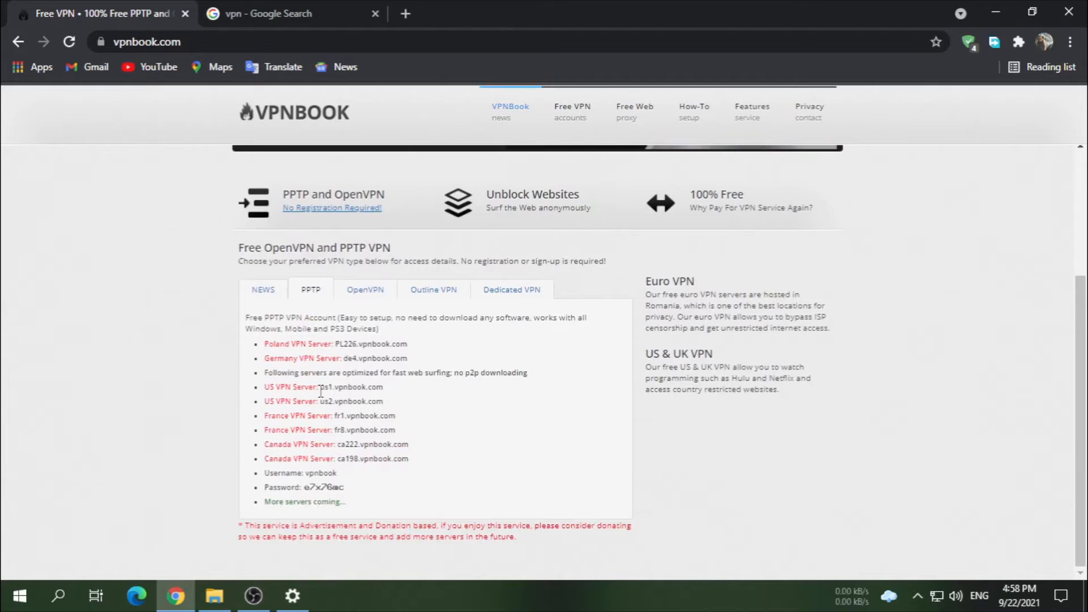
Copy the US server address us1.vpnbook.com from the page into the VPN connection's server name or address in Settings.
left_click_drag(320, 387, 385, 391)
right_click(370, 390)
left_click(388, 401)
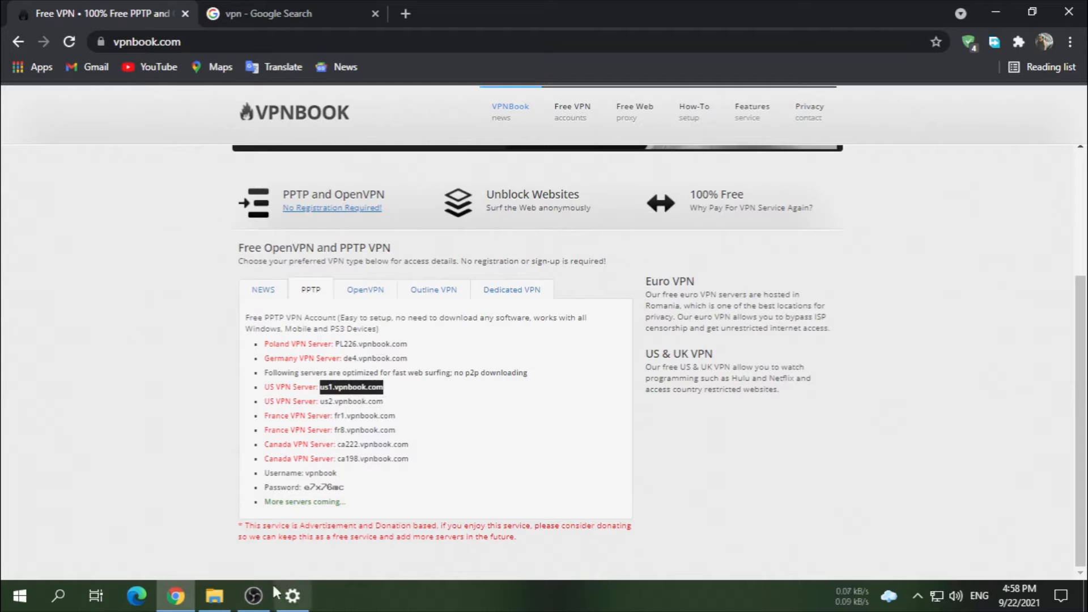
left_click(293, 596)
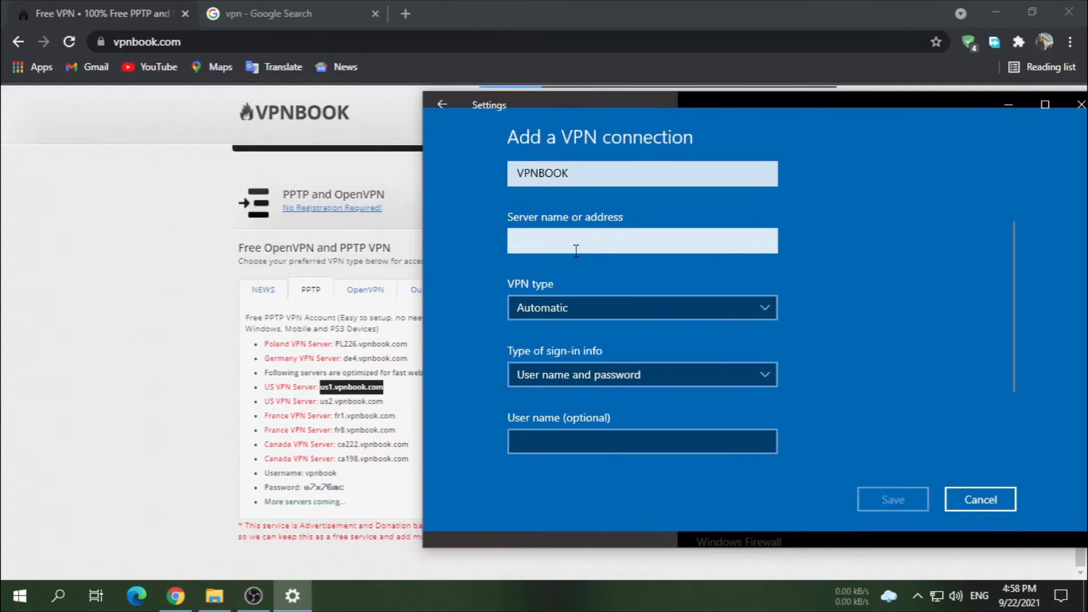
scroll(575, 253, "up", 2)
left_click(521, 325)
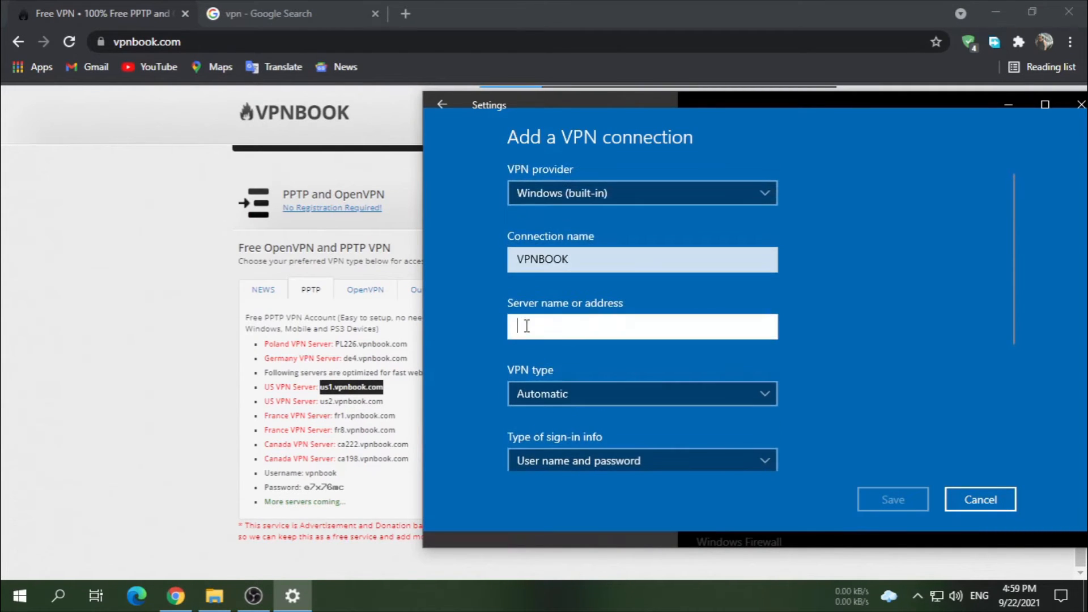
right_click(526, 326)
left_click(515, 297)
key("ctrl+a")
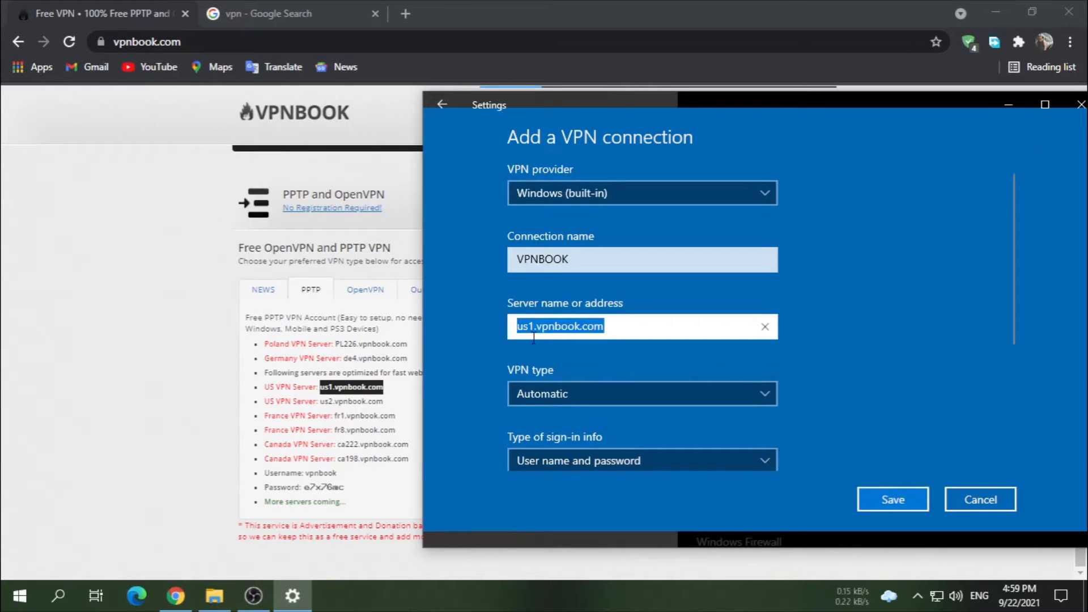
key("Left")
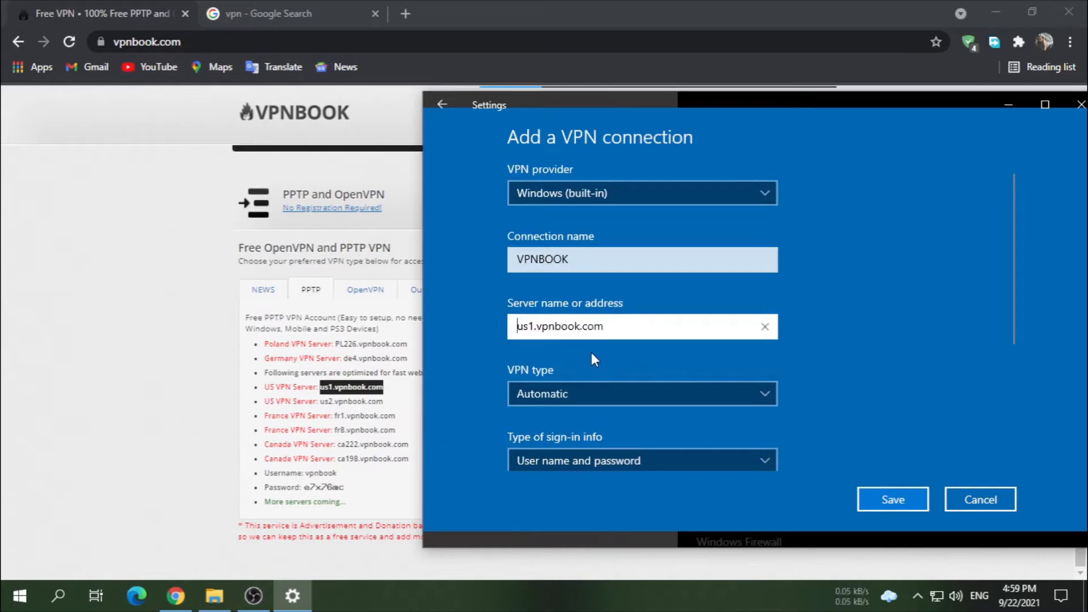
key("Right")
Set the VPN type to Point to Point Tunneling Protocol (PPTP), with User name and password as the sign-in type.
left_click(572, 392)
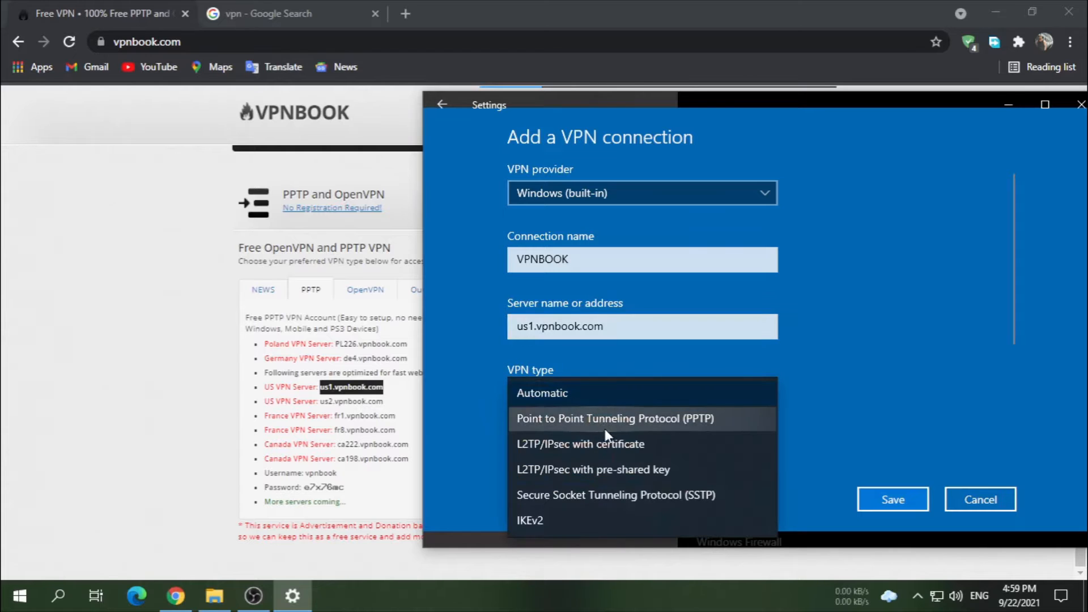
left_click(623, 422)
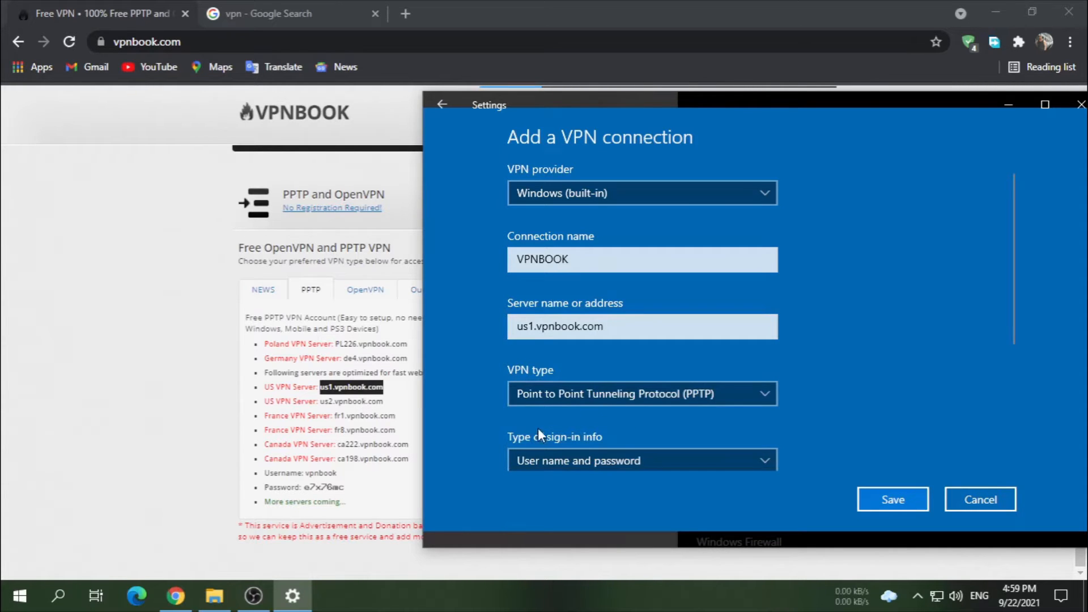
scroll(575, 426, "down", 2)
scroll(572, 422, "down", 2)
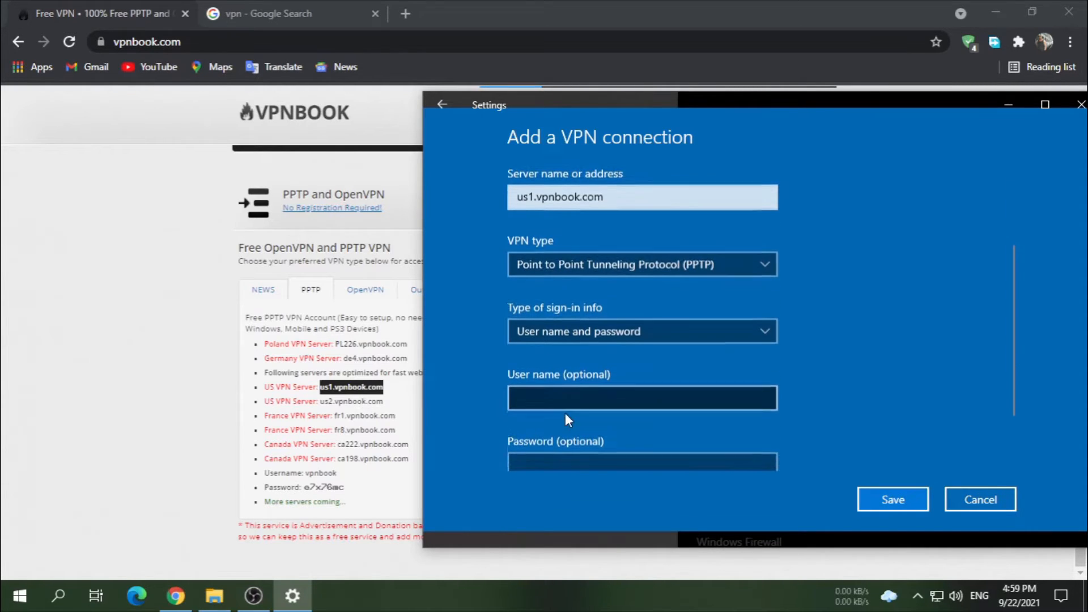
left_click(572, 322)
left_click(600, 322)
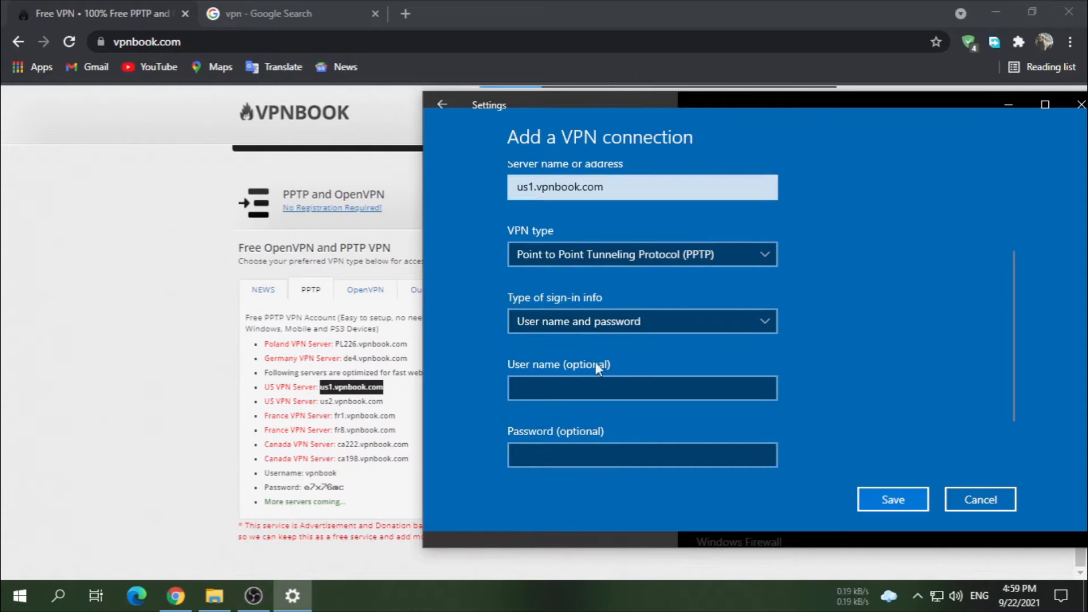
Copy the username vpnbook from the VPNBook page into the User name field of the new VPN connection in Settings.
scroll(594, 361, "down", 2)
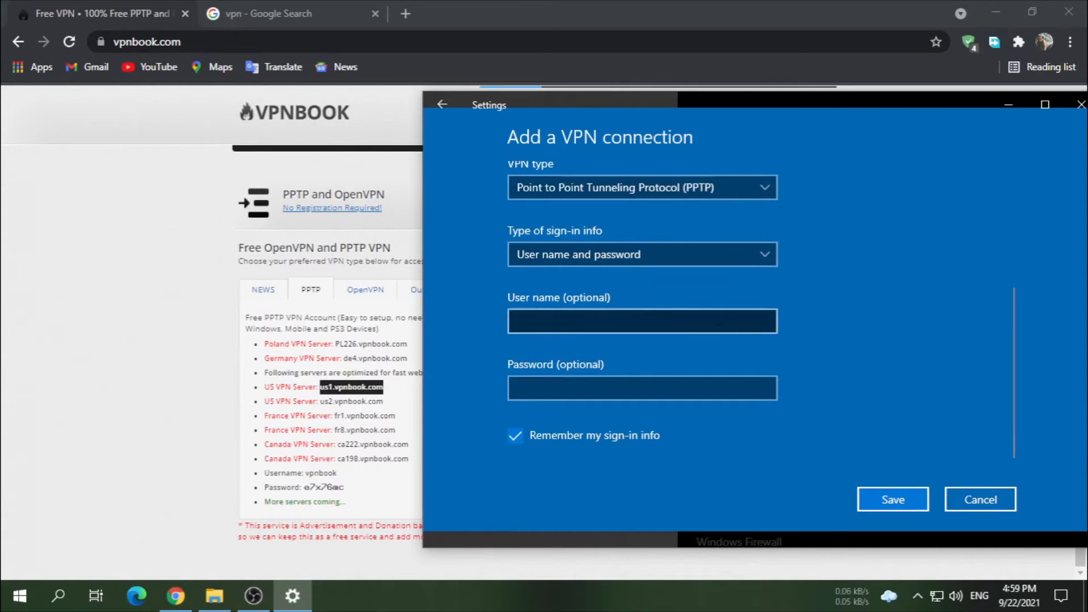
left_click(371, 488)
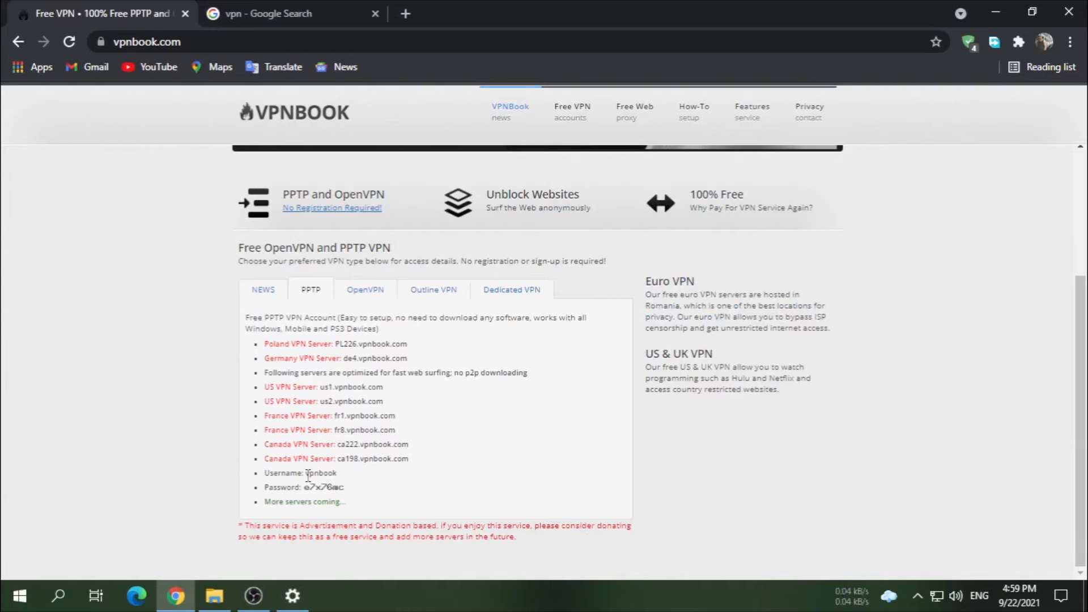
left_click_drag(306, 473, 343, 480)
right_click(328, 477)
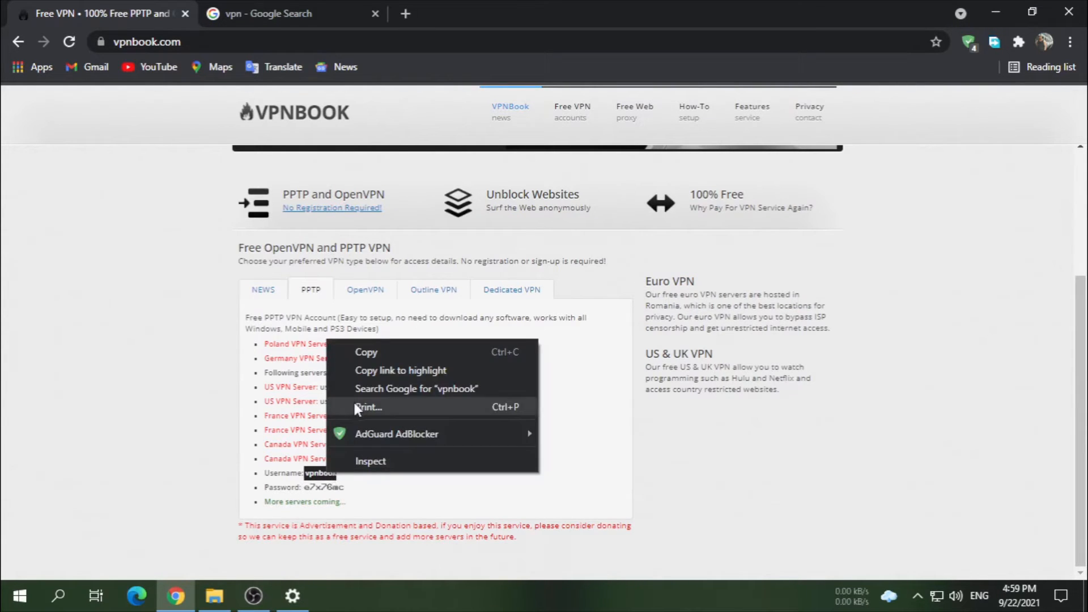
left_click(360, 354)
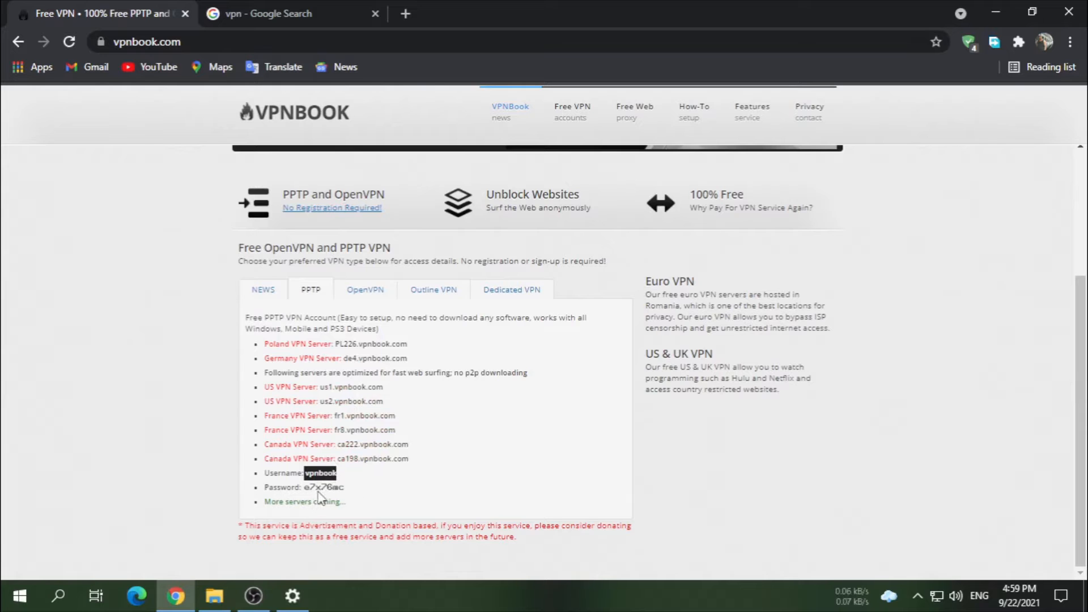
left_click(292, 595)
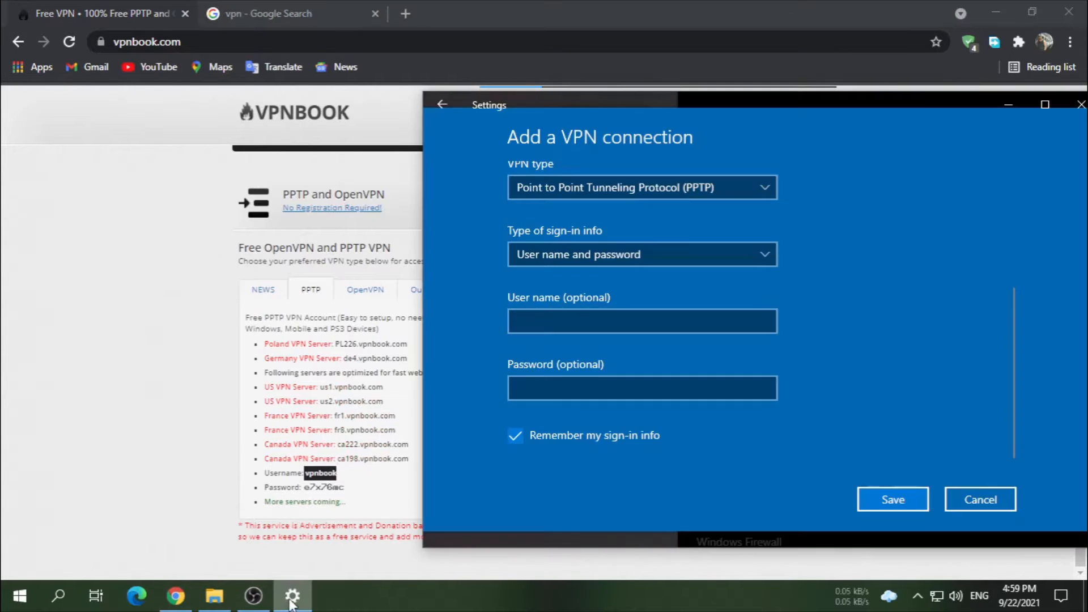
left_click(550, 319)
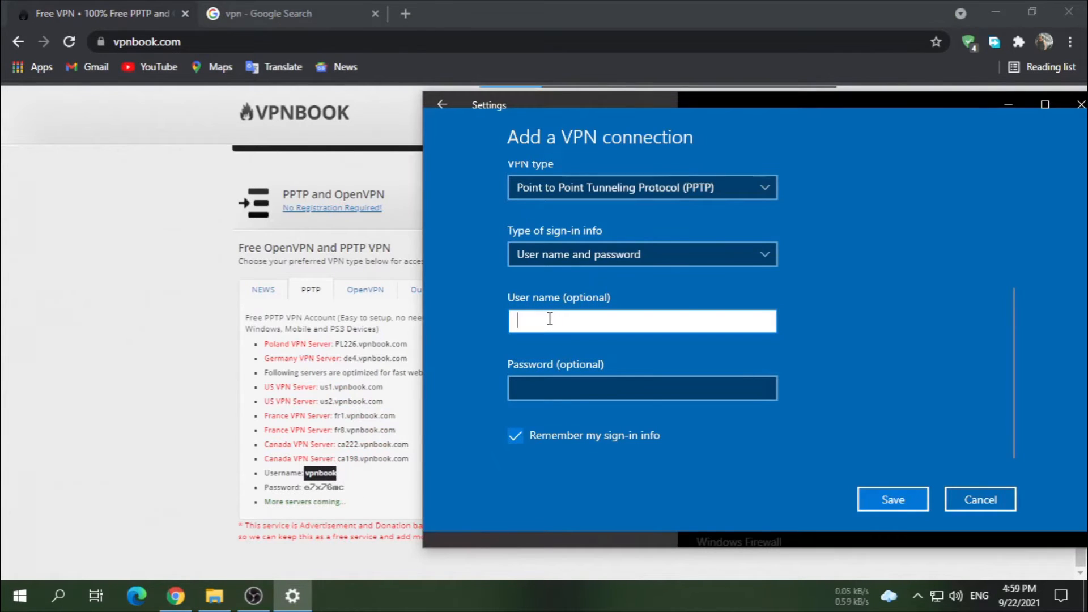
right_click(549, 319)
left_click(574, 334)
Enter the password listed on the VPNBook page in the Password field and save the VPN connection.
left_click(526, 389)
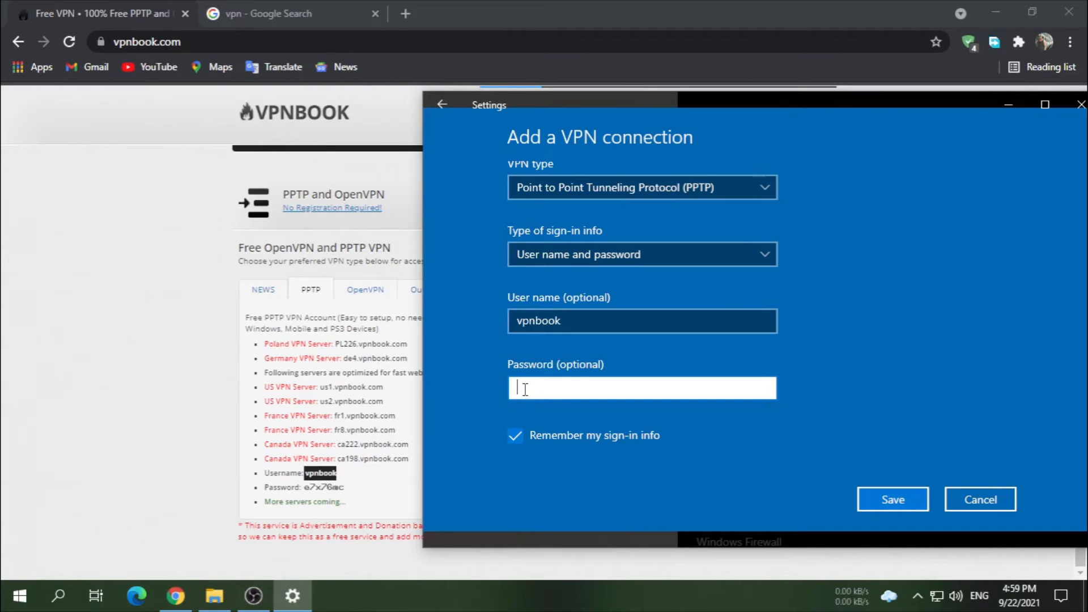
type("e7x76m")
left_click(765, 389)
scroll(816, 431, "up", 3)
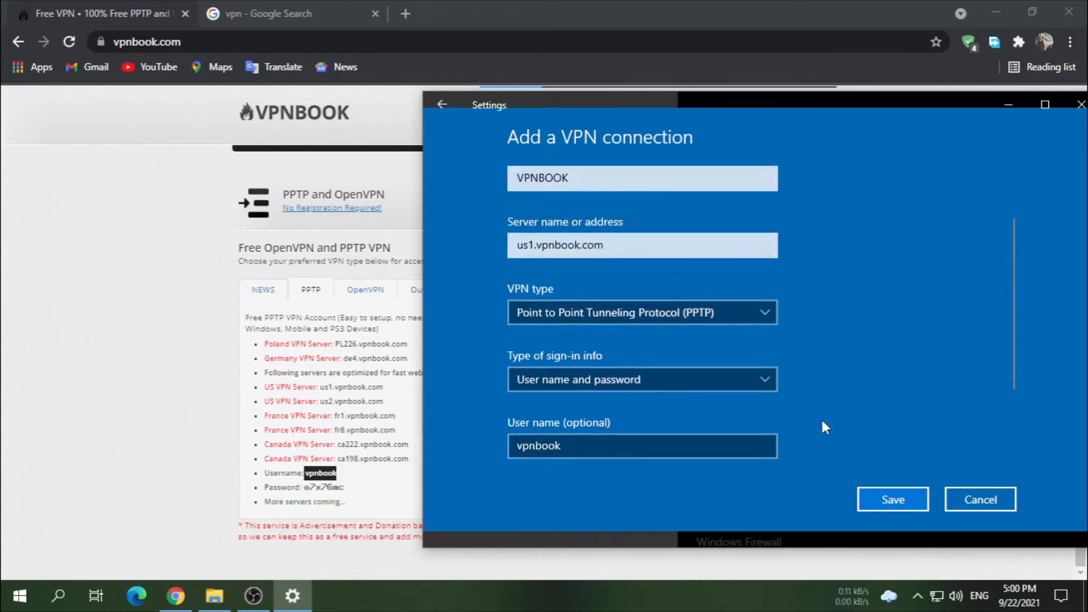
scroll(820, 417, "down", 3)
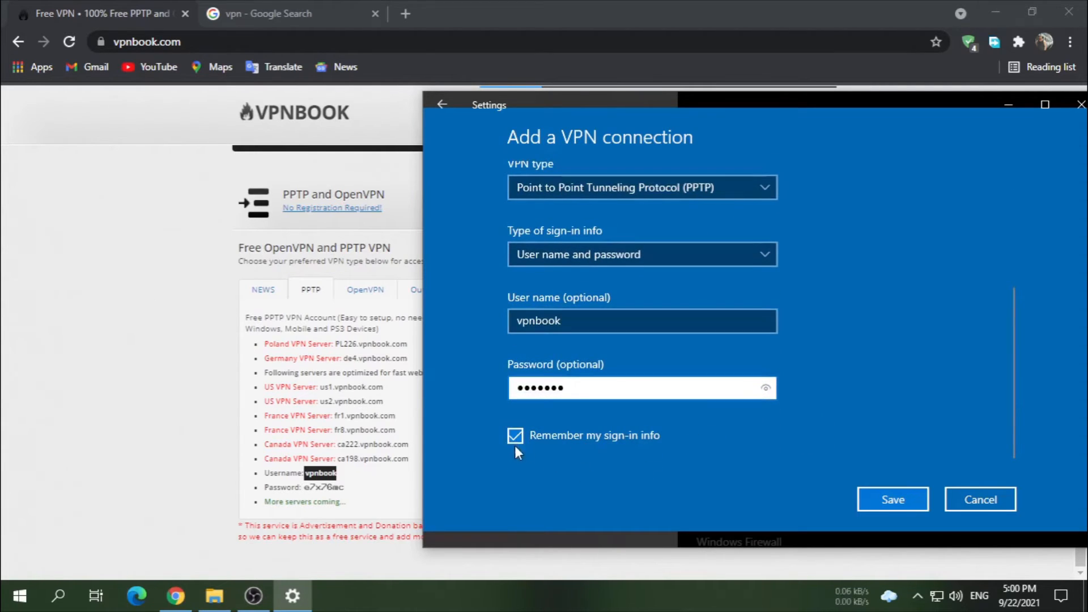
left_click(892, 497)
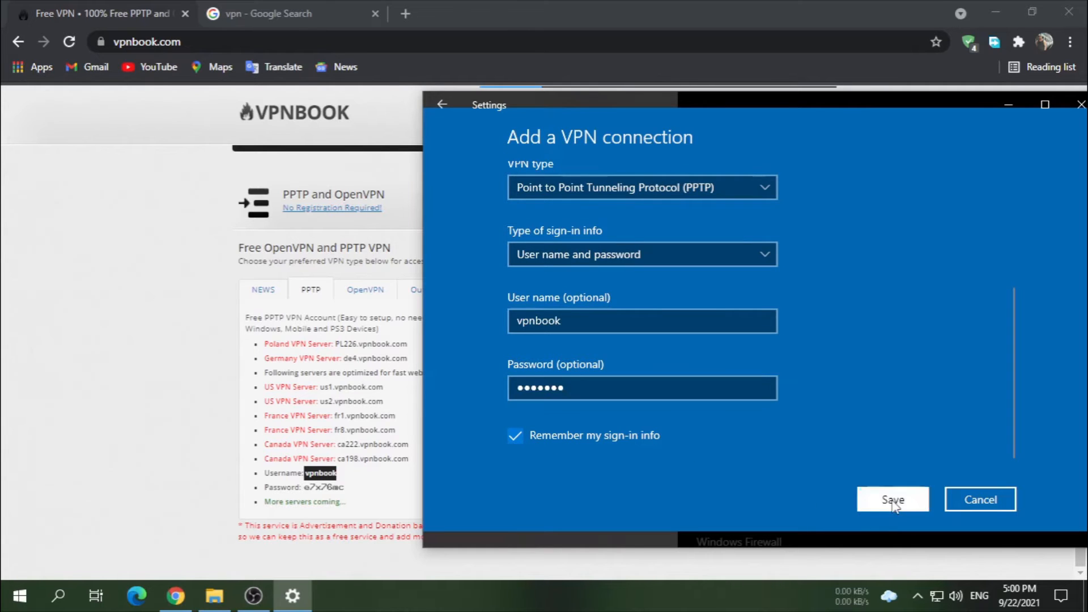
Connect to the saved VPNBOOK connection in the VPN settings.
left_click_drag(840, 107, 663, 111)
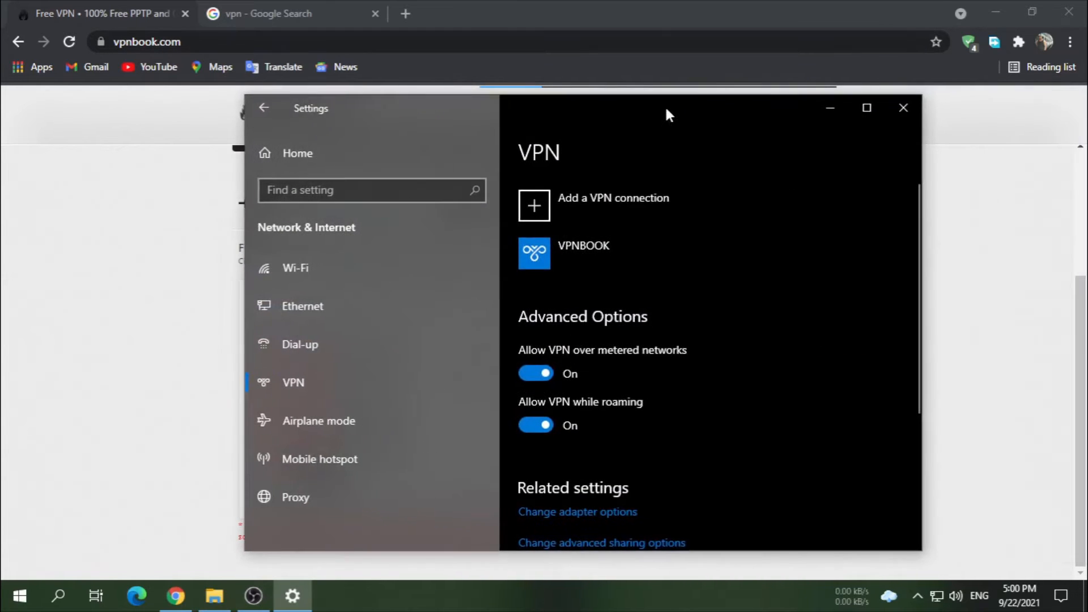
left_click(562, 256)
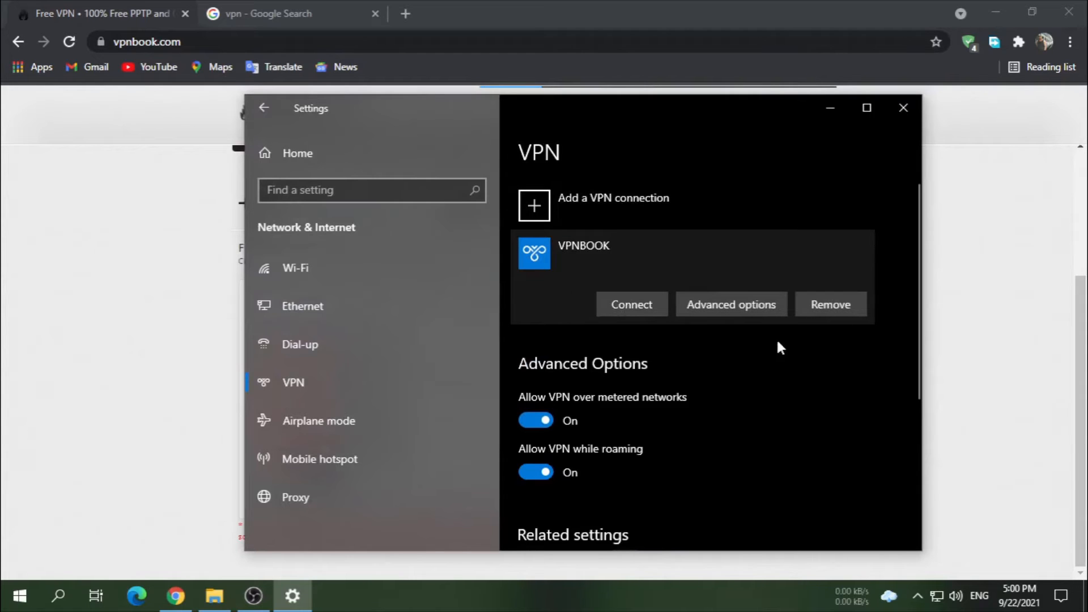
left_click(640, 311)
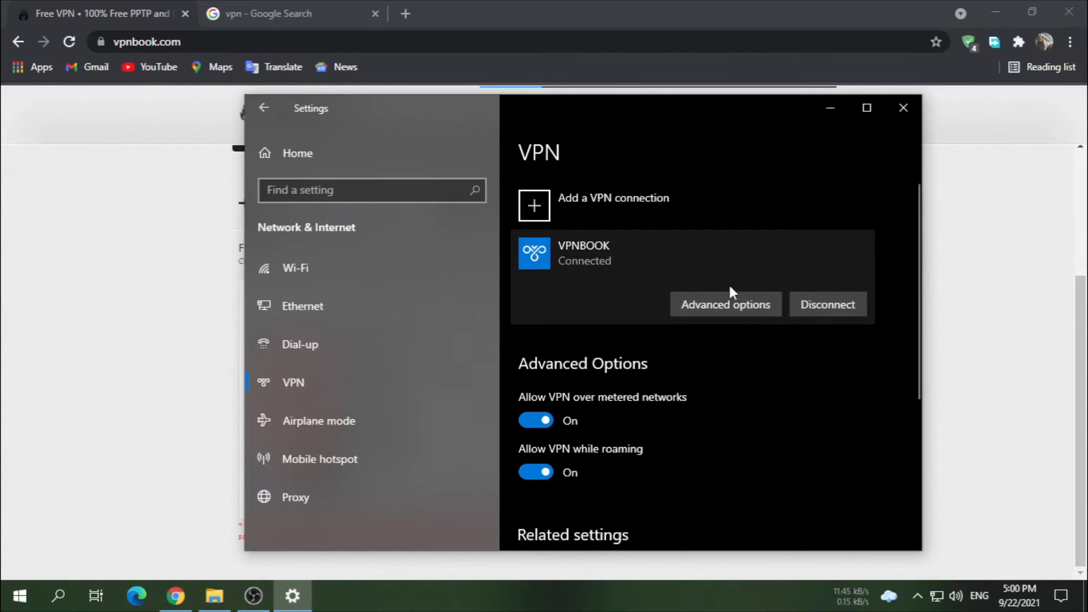
Check the VPNBOOK connection's status in the system's quick network list, leaving it connected.
left_click(935, 599)
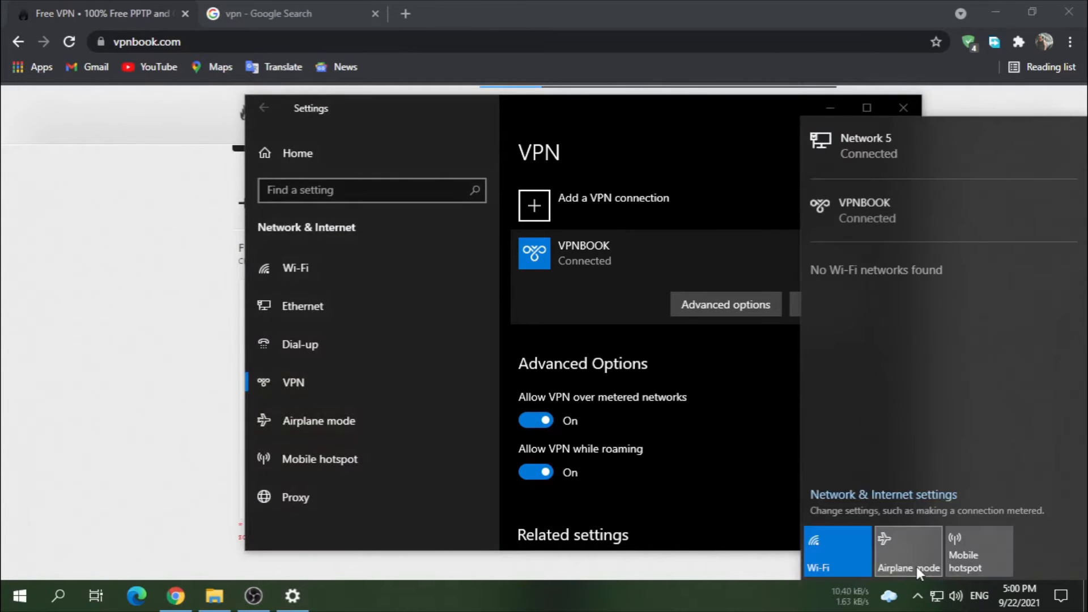
left_click(853, 216)
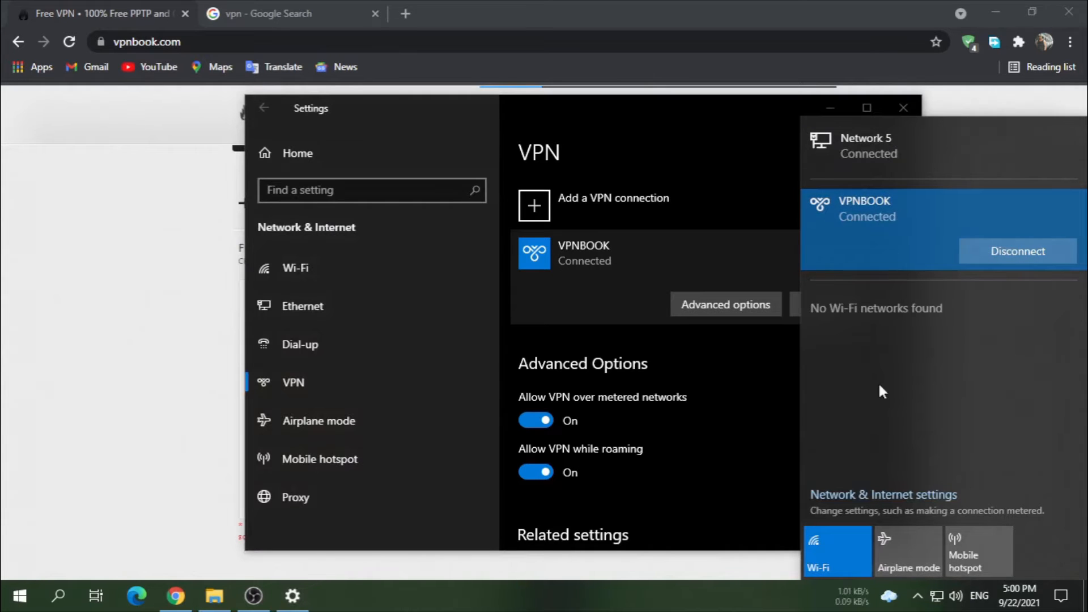
left_click(774, 371)
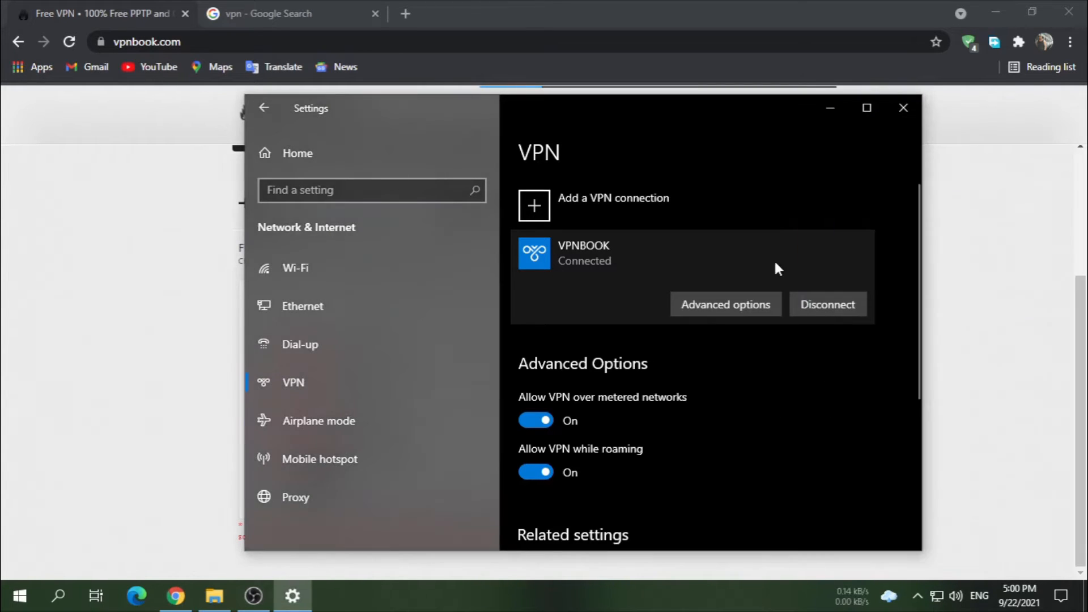
Disconnect VPNBOOK in the VPN settings and show its connect option in the quick network list.
left_click(838, 308)
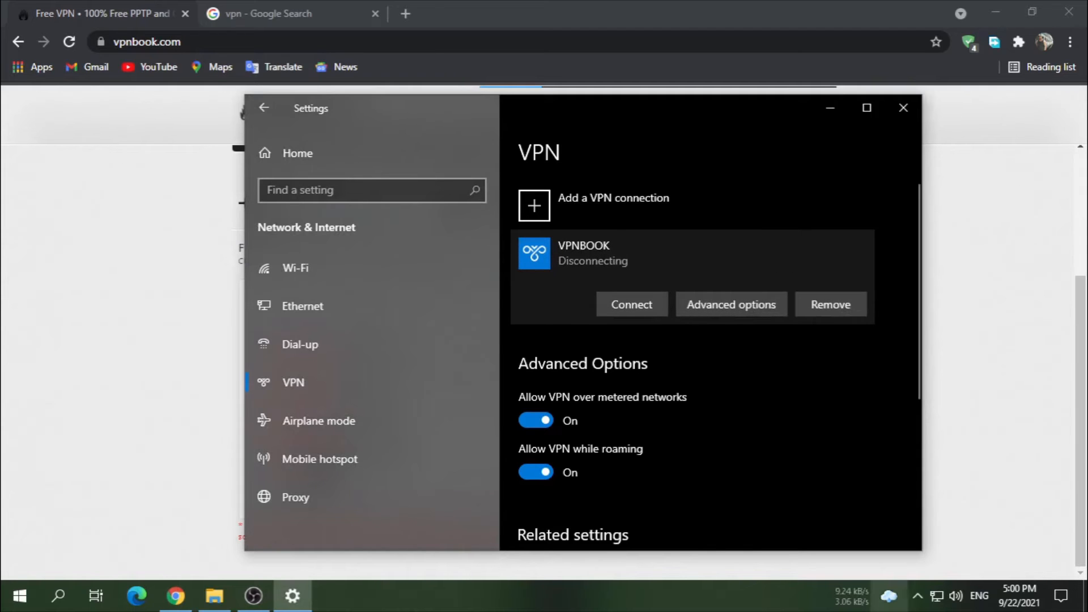
left_click(933, 599)
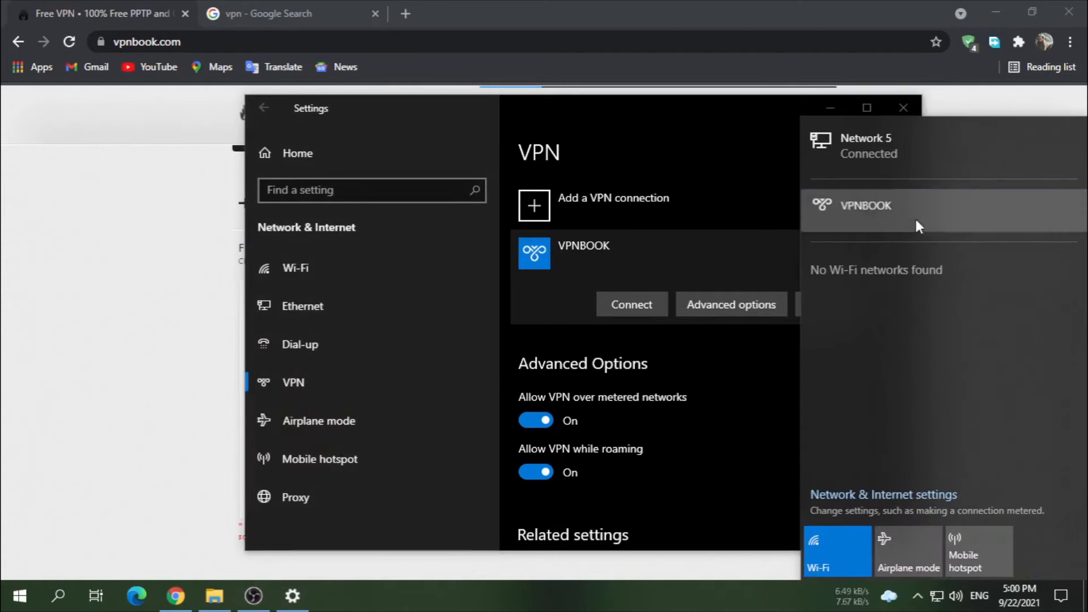
left_click(914, 216)
left_click(1011, 253)
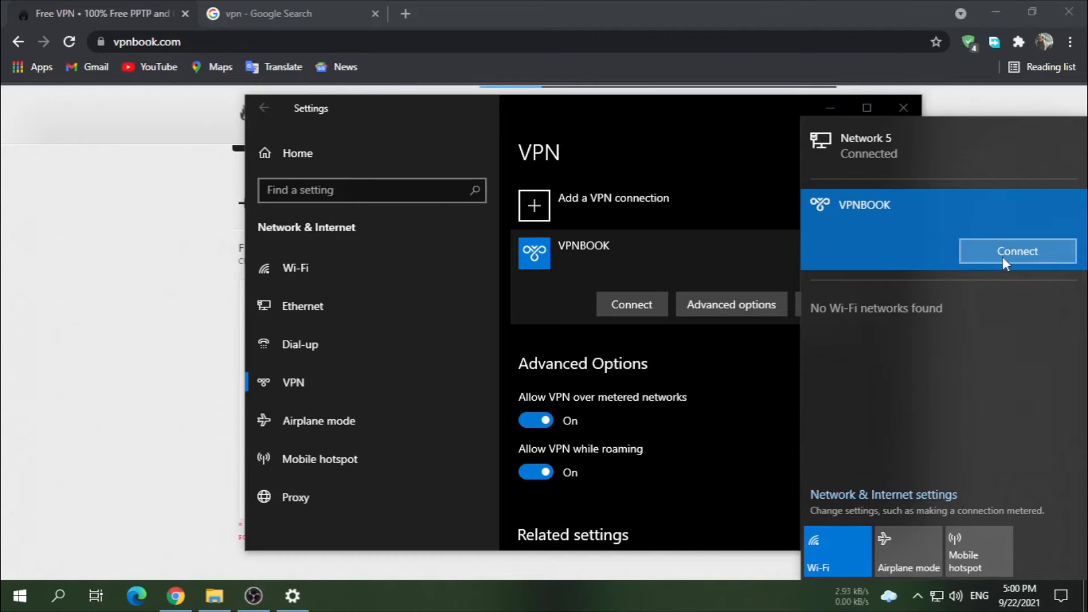
left_click(728, 392)
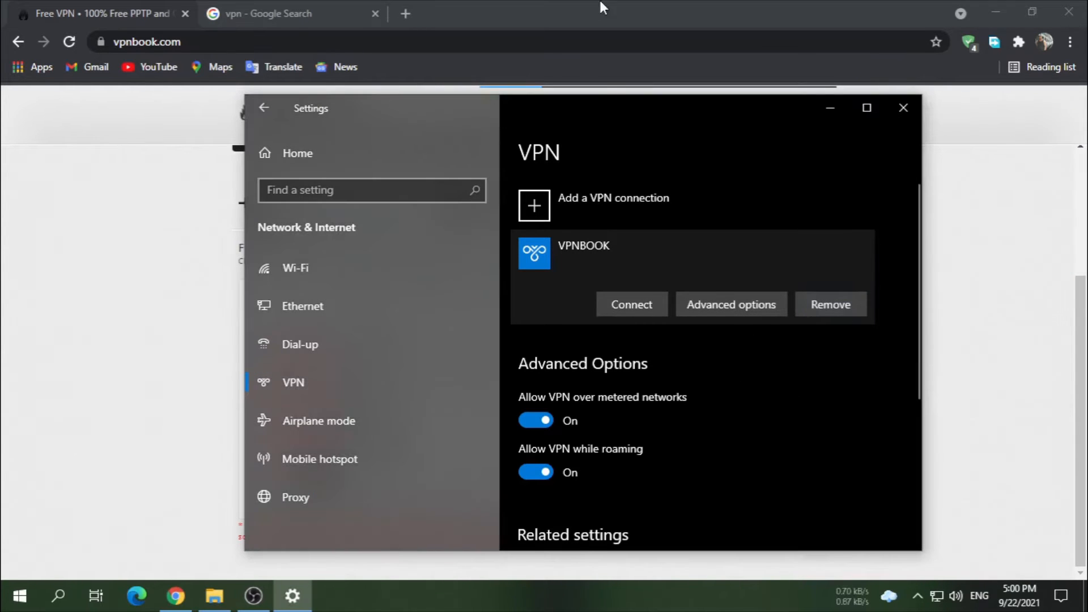
Open the VPNBOOK connection for editing and copy the Canada server address ca198.vpnbook.com from the VPNBook page in Chrome.
left_click_drag(592, 122, 712, 127)
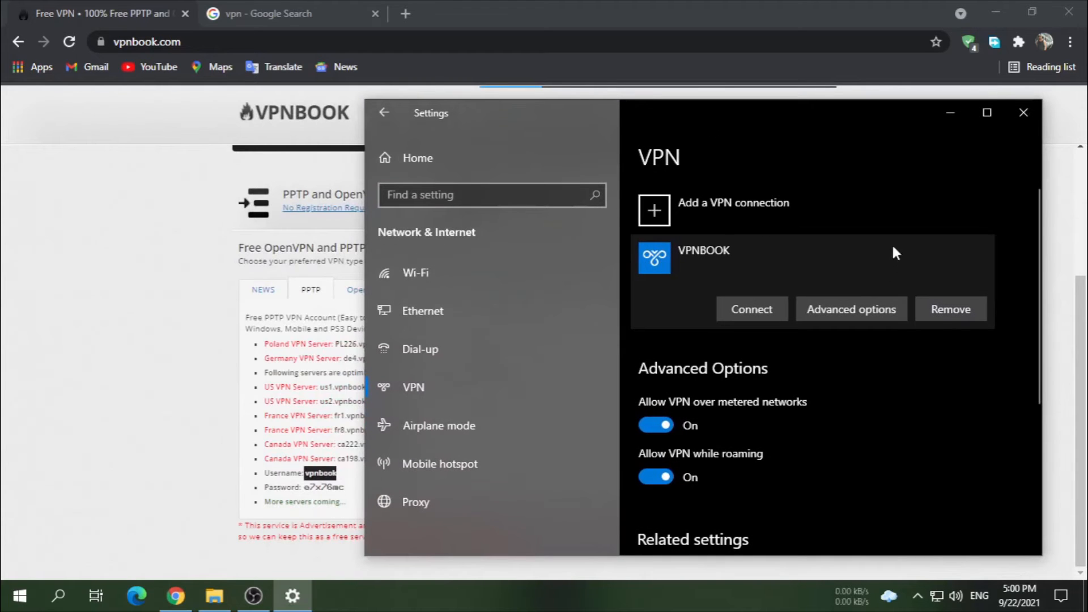
left_click(858, 312)
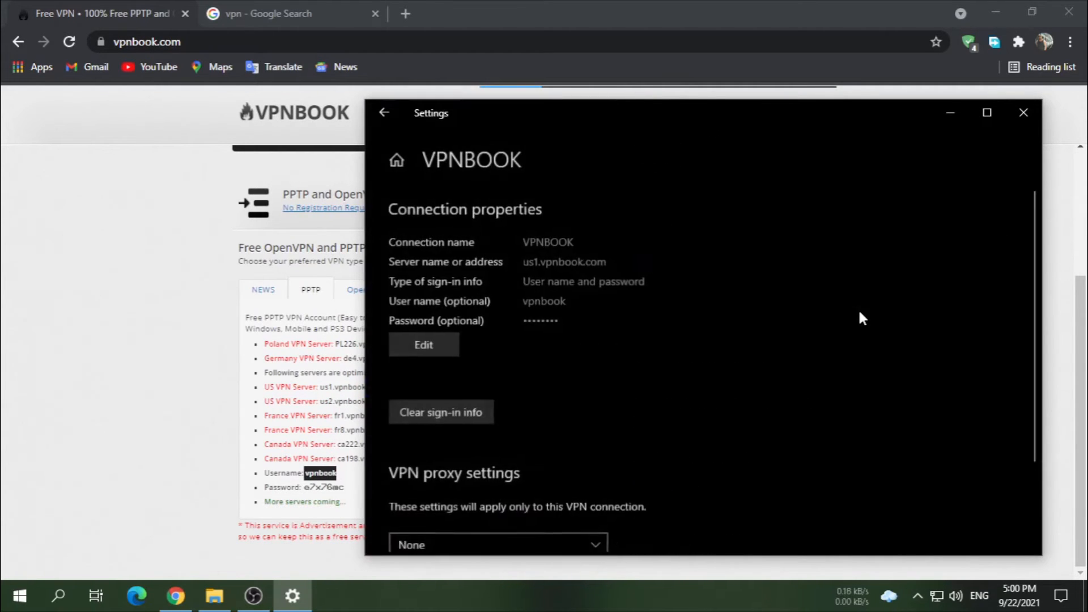
left_click(409, 342)
left_click(165, 363)
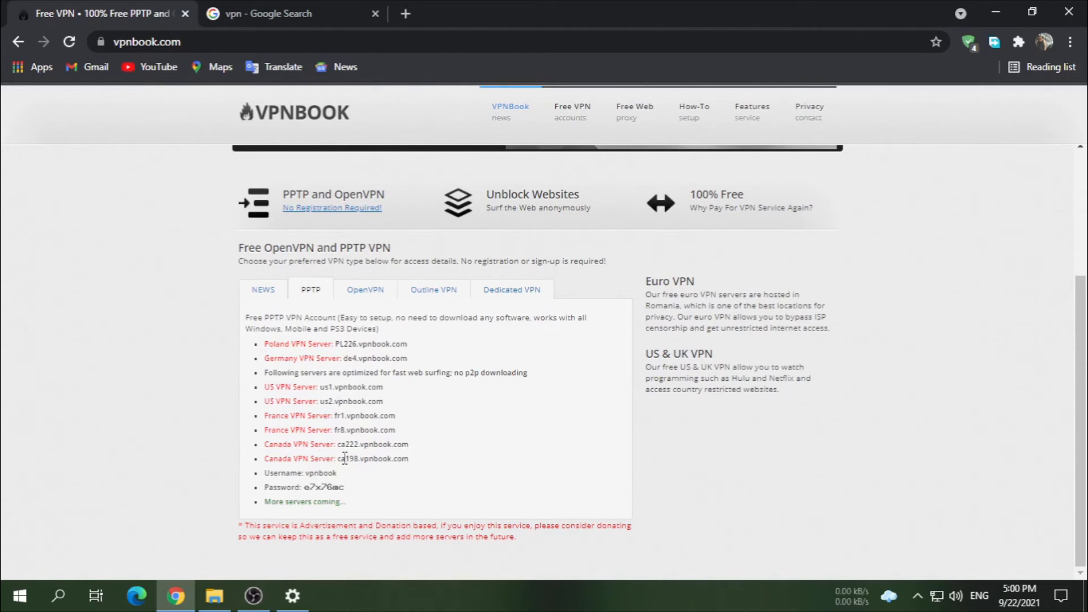
left_click_drag(340, 458, 406, 460)
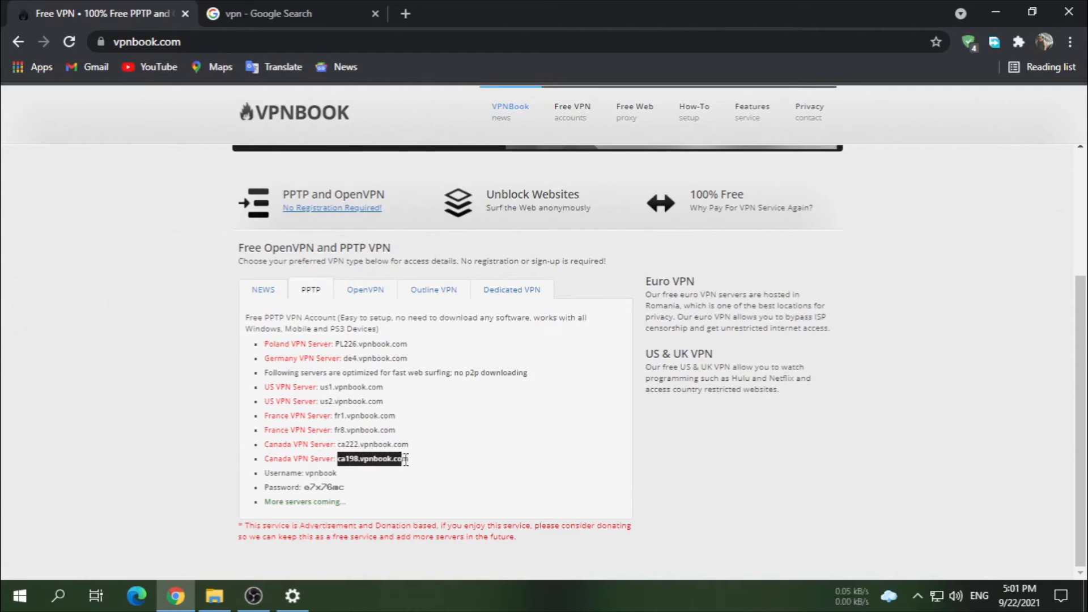
right_click(391, 459)
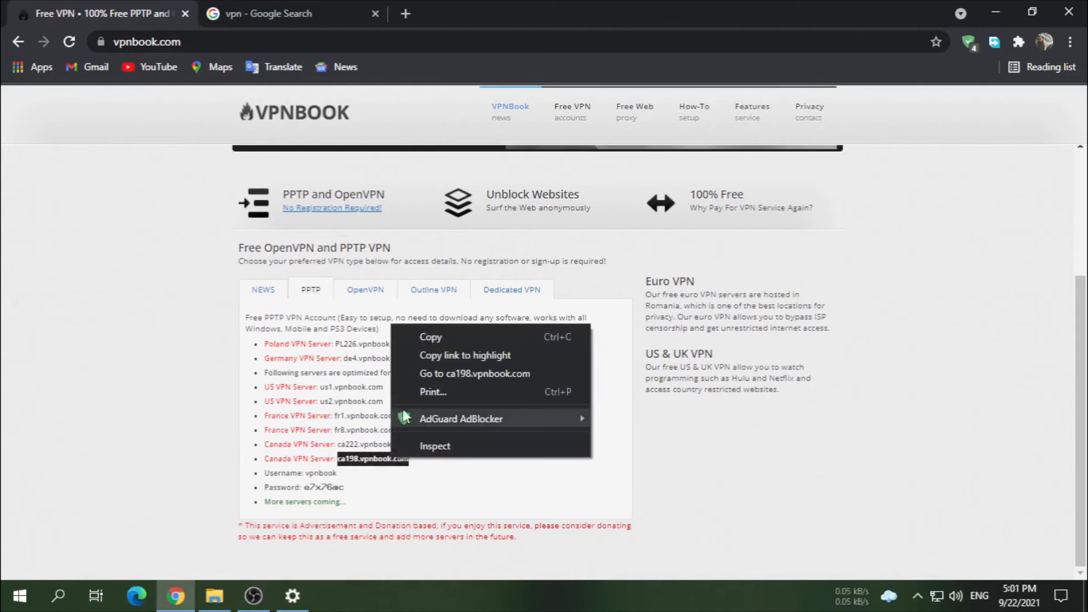
left_click(441, 335)
Replace the connection's server name or address with ca198.vpnbook.com in Settings and save the edit.
mouse_move(293, 609)
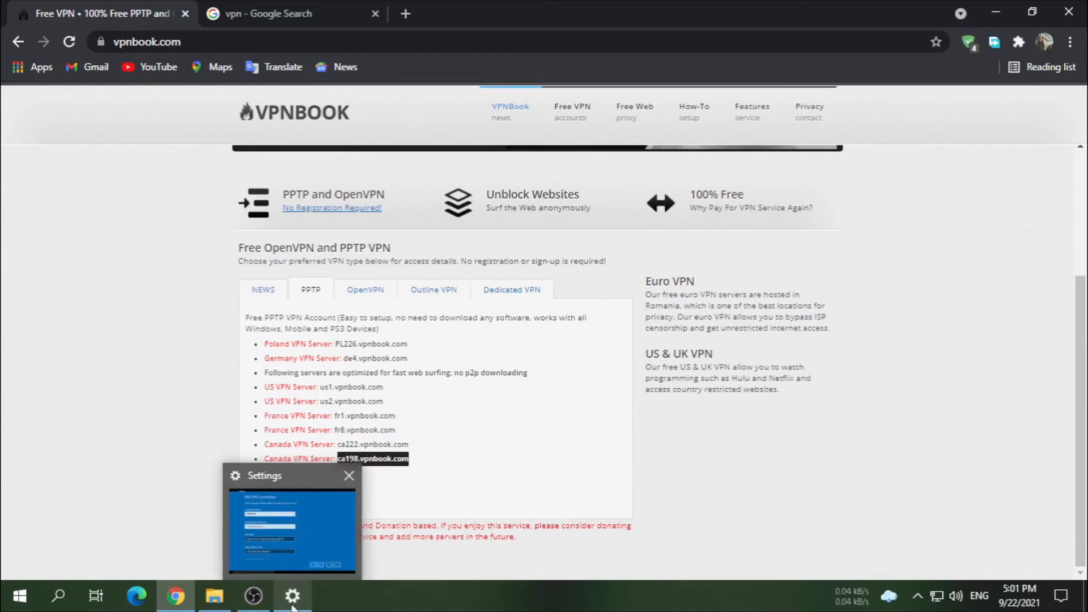
left_click(294, 605)
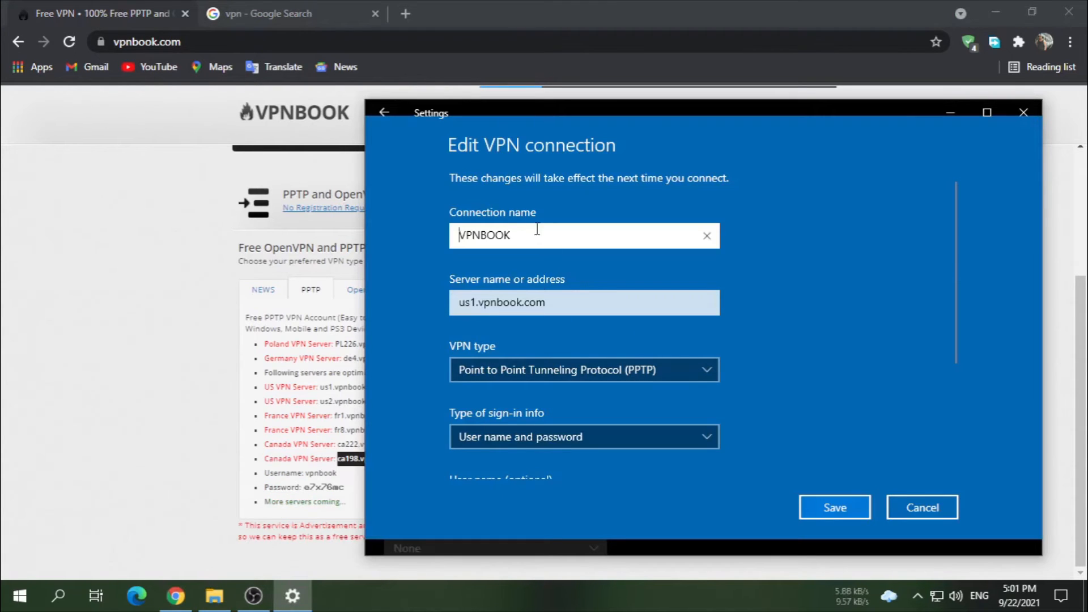
left_click(526, 309)
left_click_drag(561, 302, 430, 301)
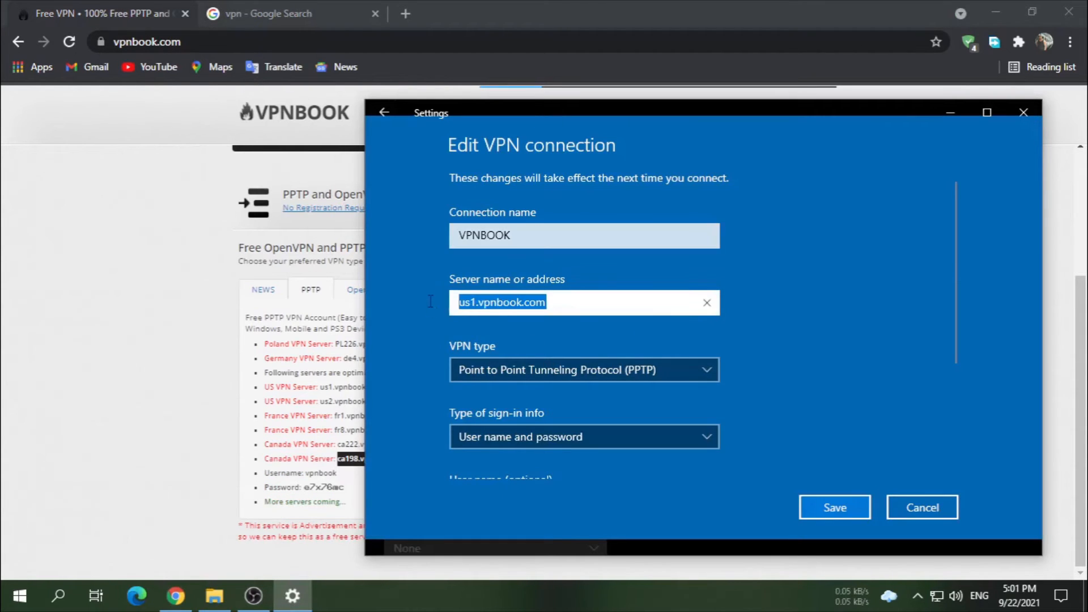
right_click(496, 306)
left_click(497, 259)
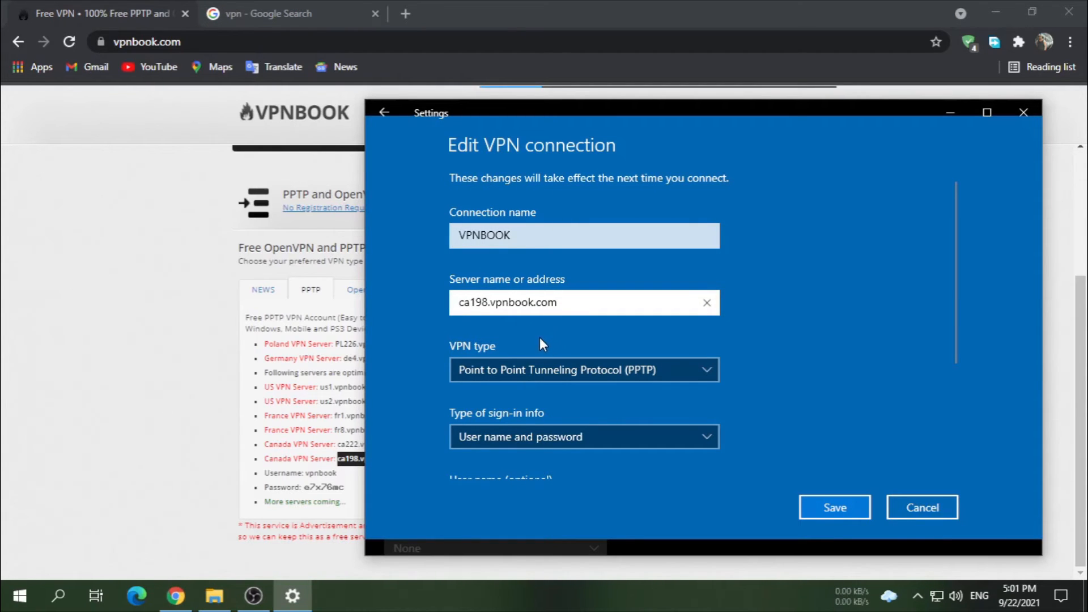
left_click(833, 510)
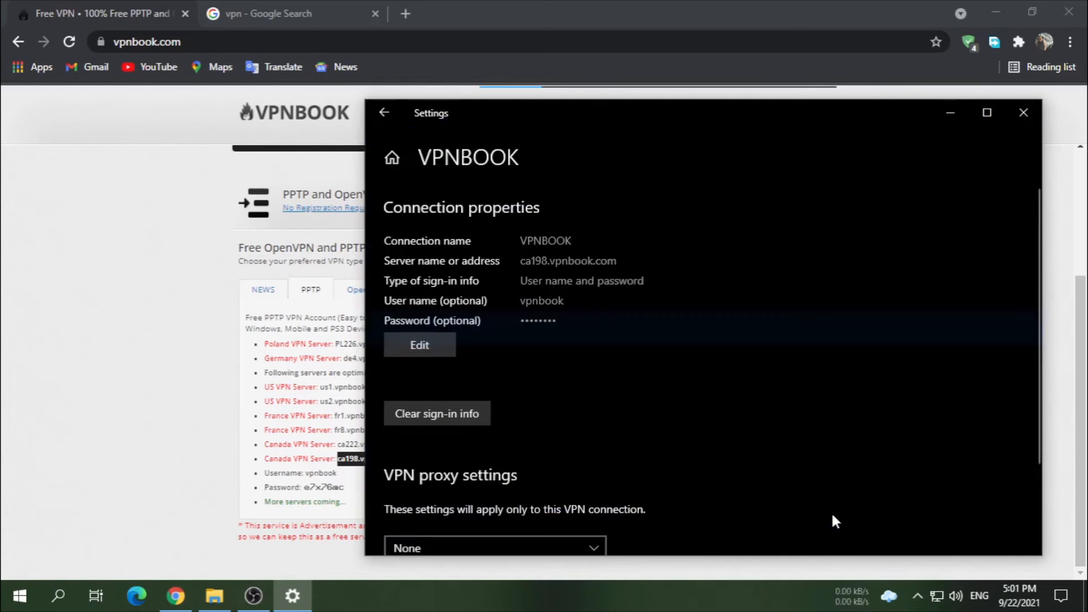
Return to the VPN list and connect to VPNBOOK through the Canada server.
left_click(383, 113)
left_click(682, 276)
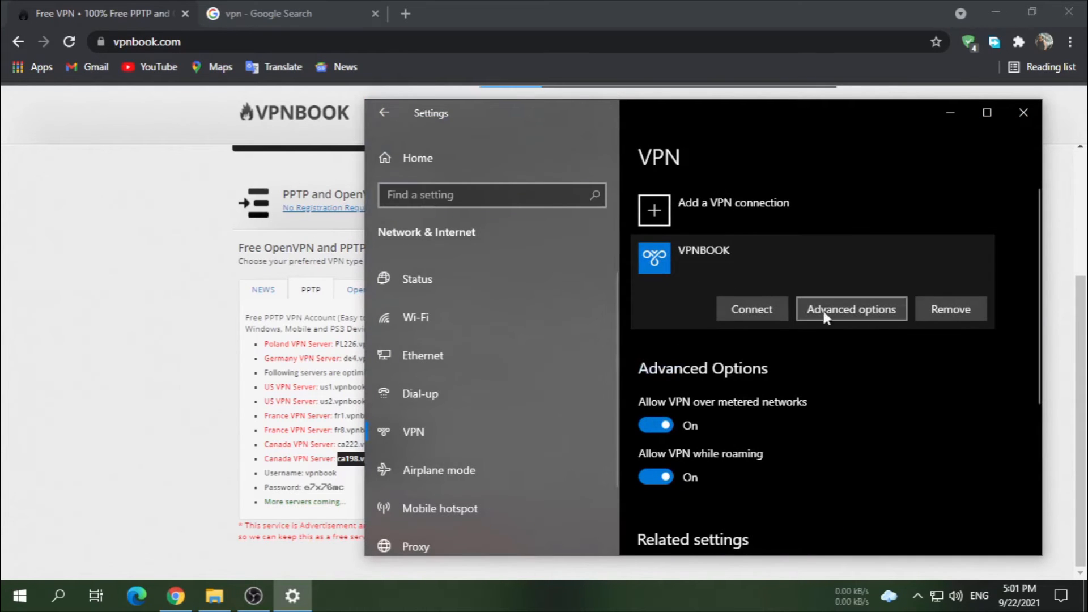
left_click(770, 313)
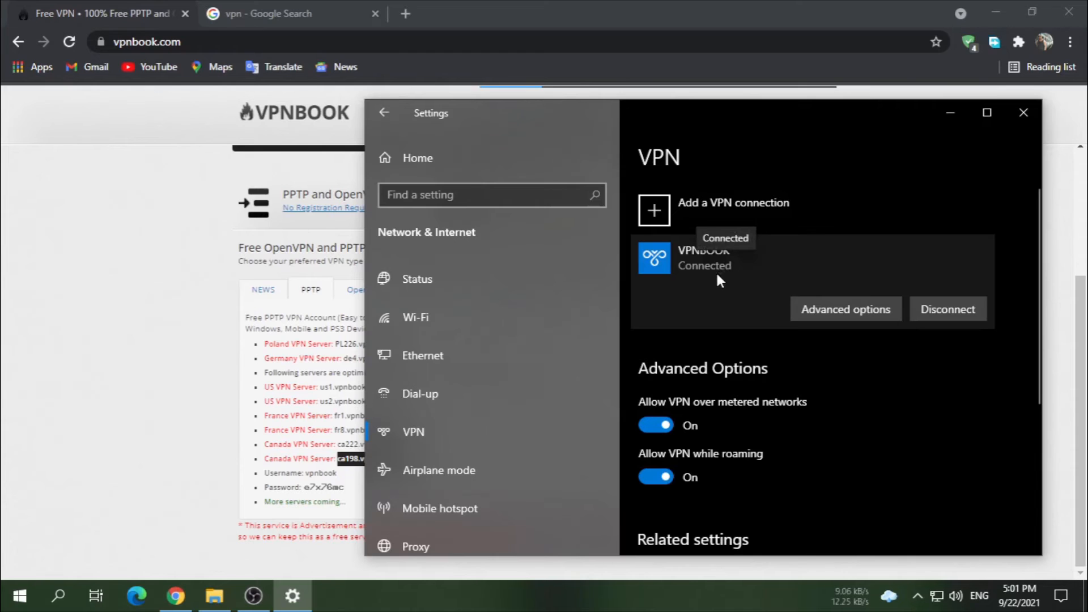
scroll(759, 357, "down", 3)
scroll(850, 329, "up", 3)
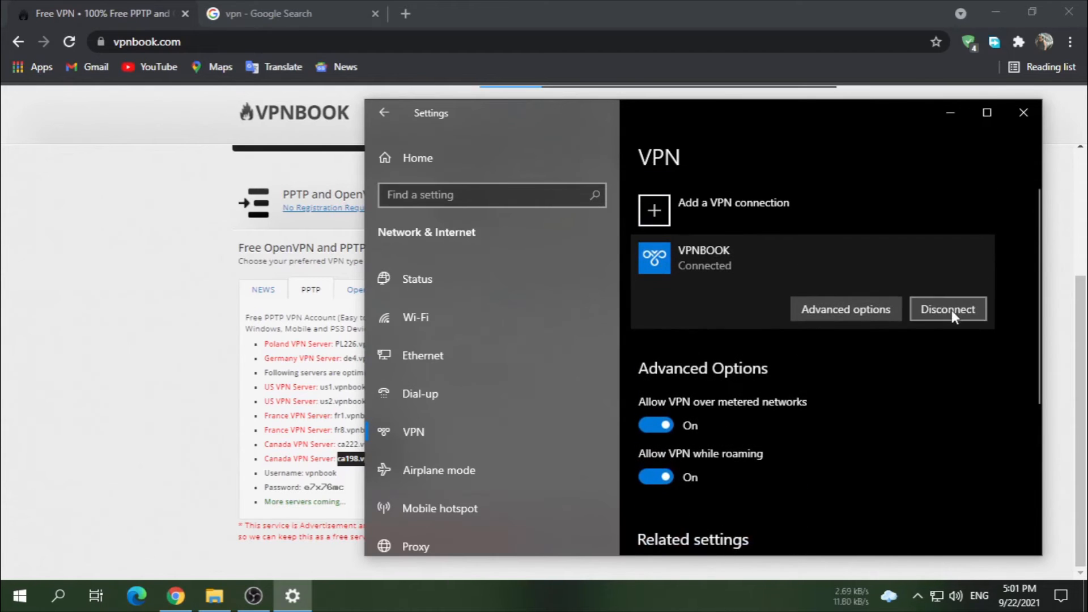
Disconnect VPNBOOK and turn off Allow VPN over metered networks and Allow VPN while roaming.
left_click(950, 311)
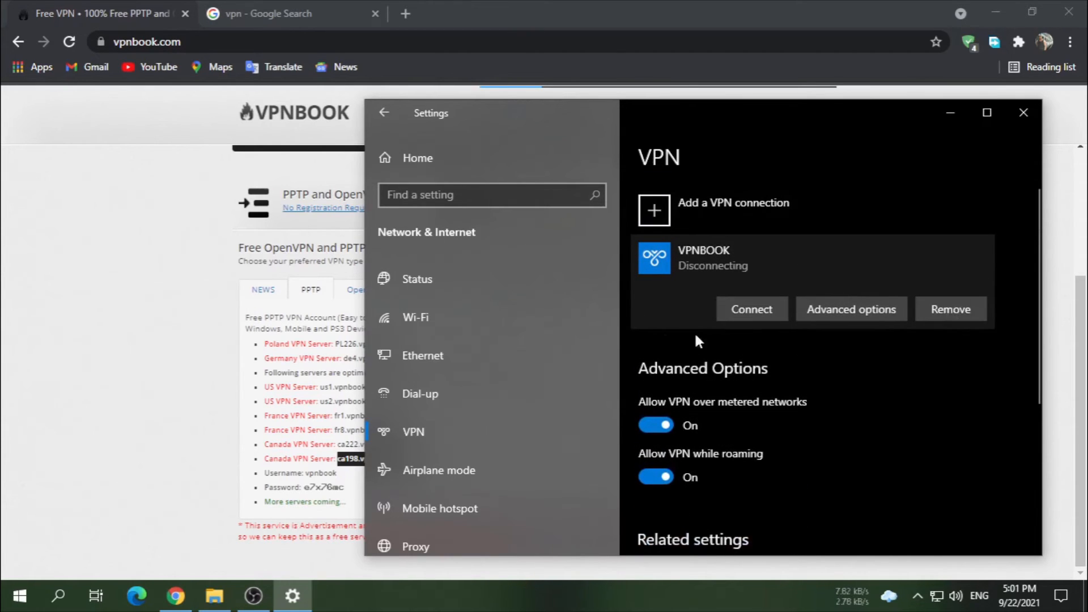
left_click(657, 475)
left_click(661, 424)
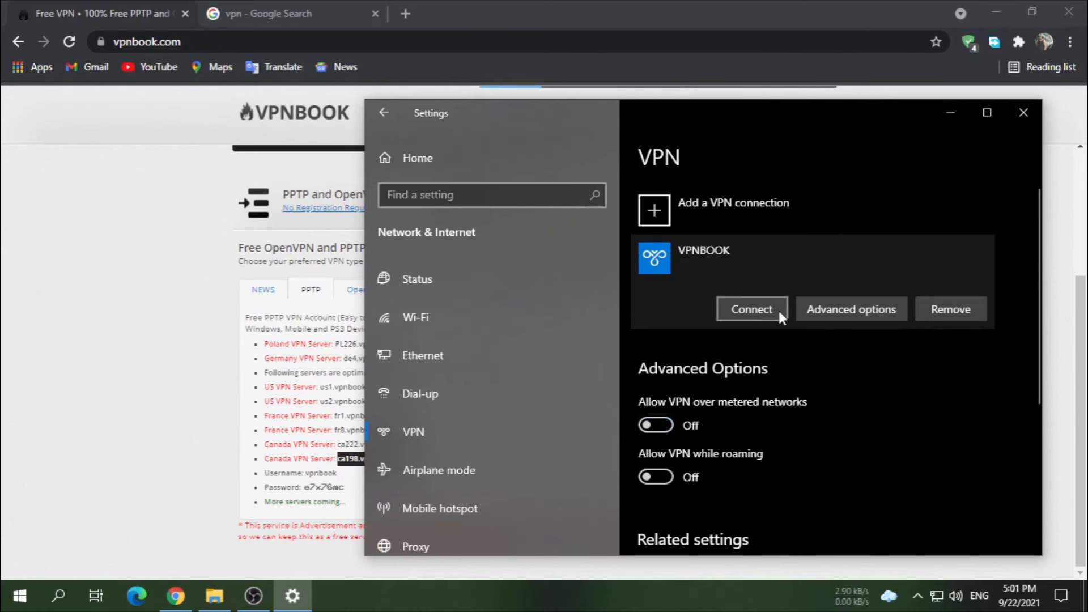
Connect VPNBOOK with Allow VPN over metered networks and Allow VPN while roaming turned on, and minimize the Settings and Chrome windows.
left_click(754, 311)
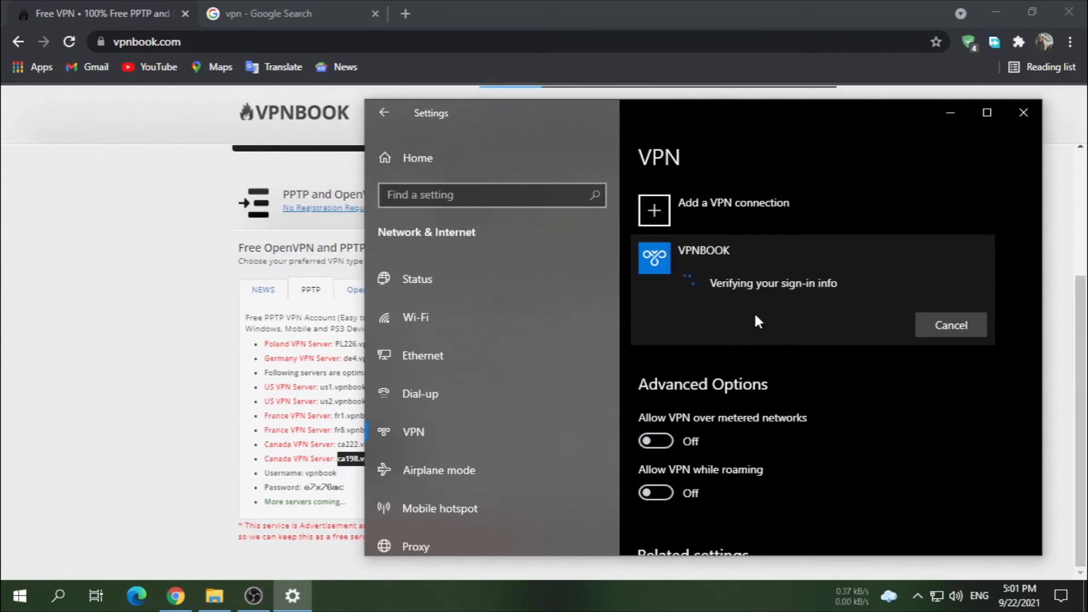
left_click(662, 443)
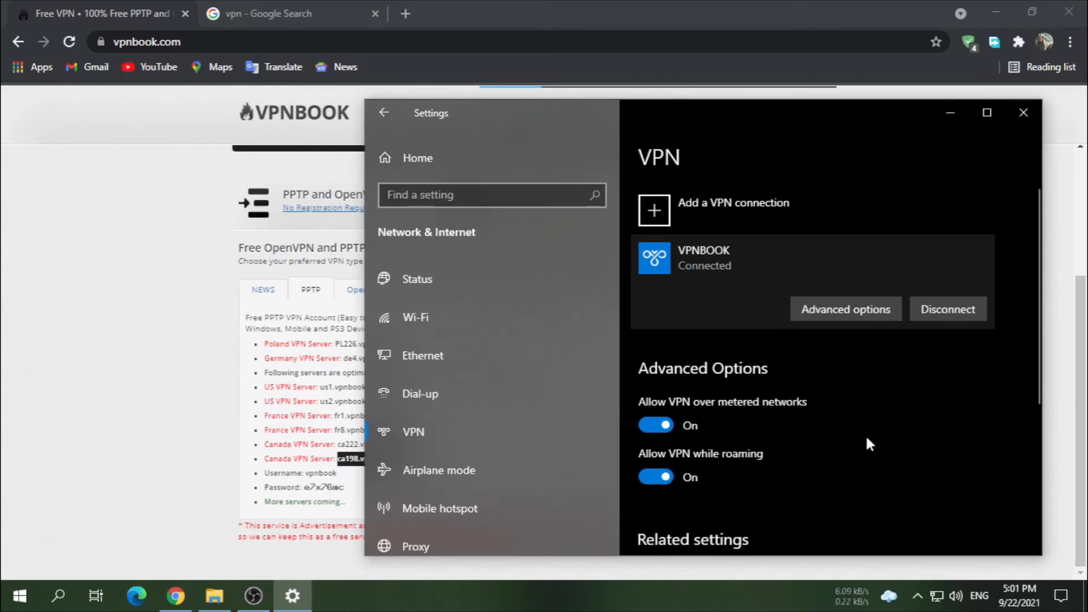
left_click(954, 106)
left_click(997, 17)
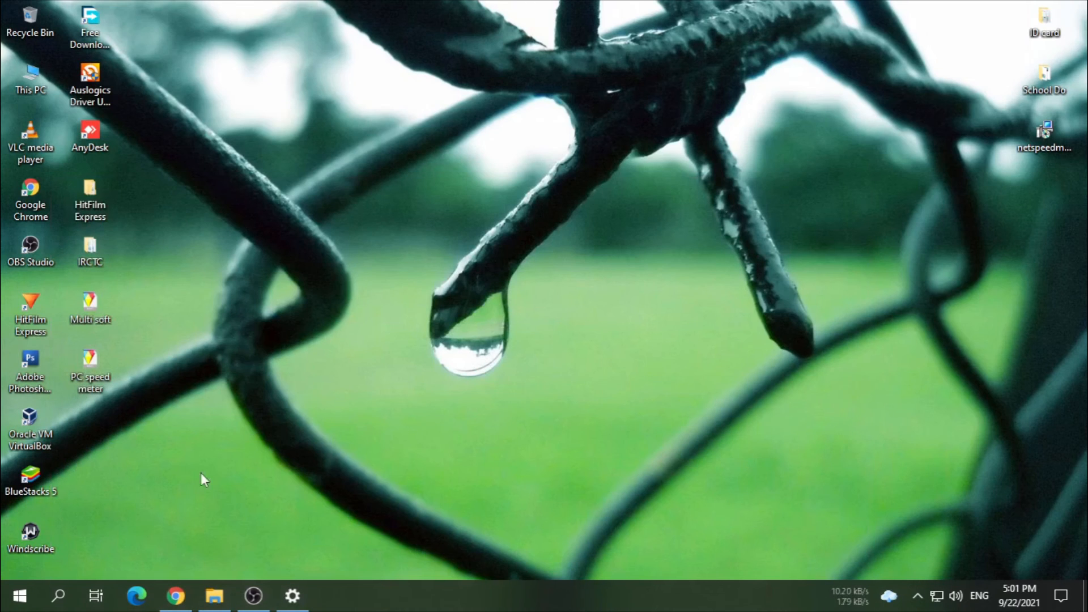
Open Device Manager and expand the Network adapters category to show the WAN Miniport devices.
right_click(17, 589)
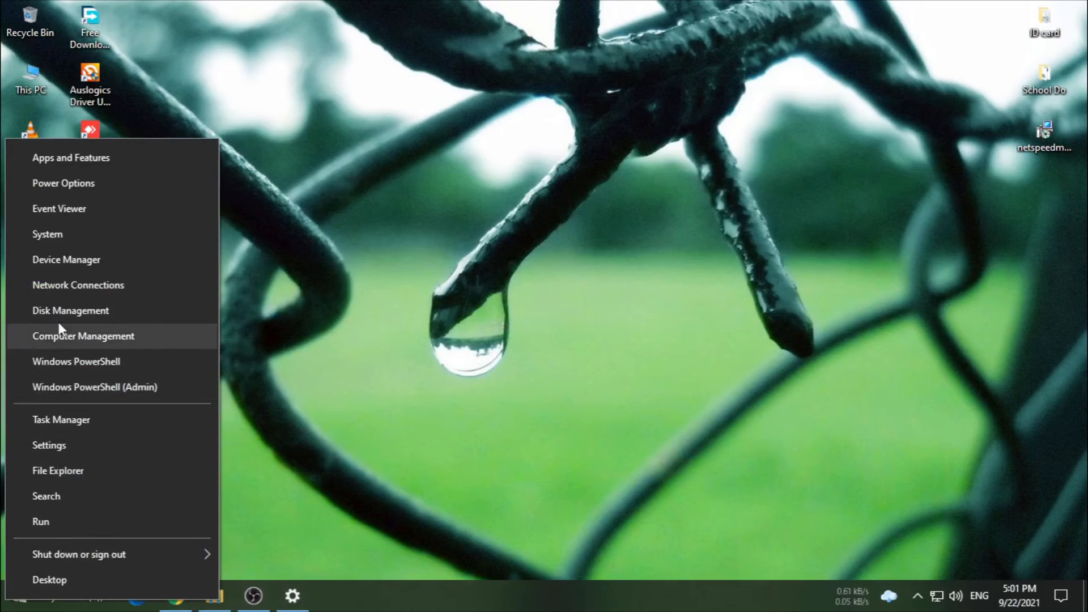
left_click(122, 259)
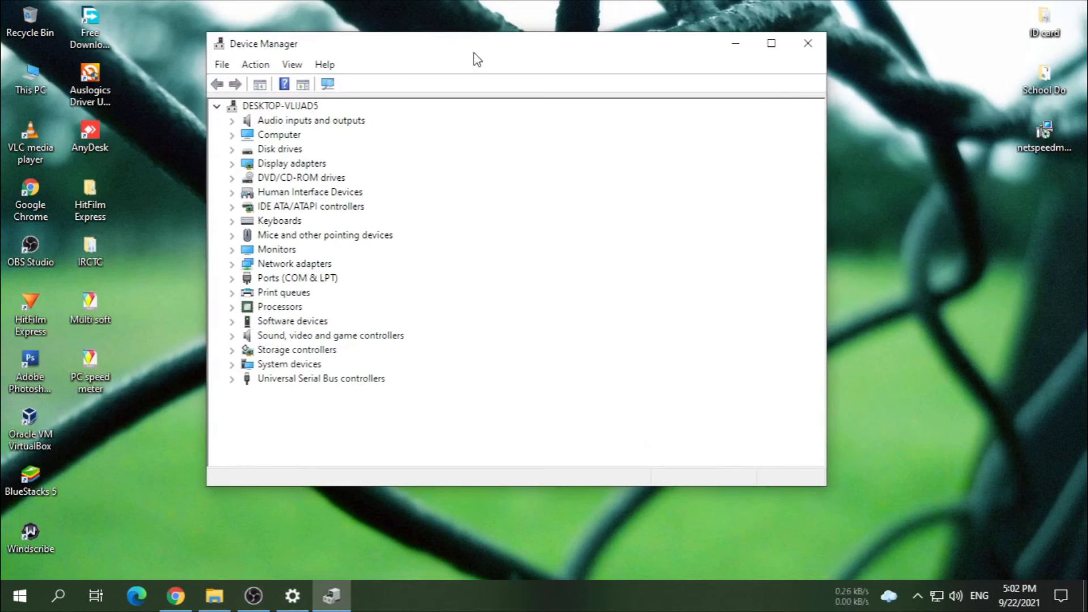
left_click(232, 263)
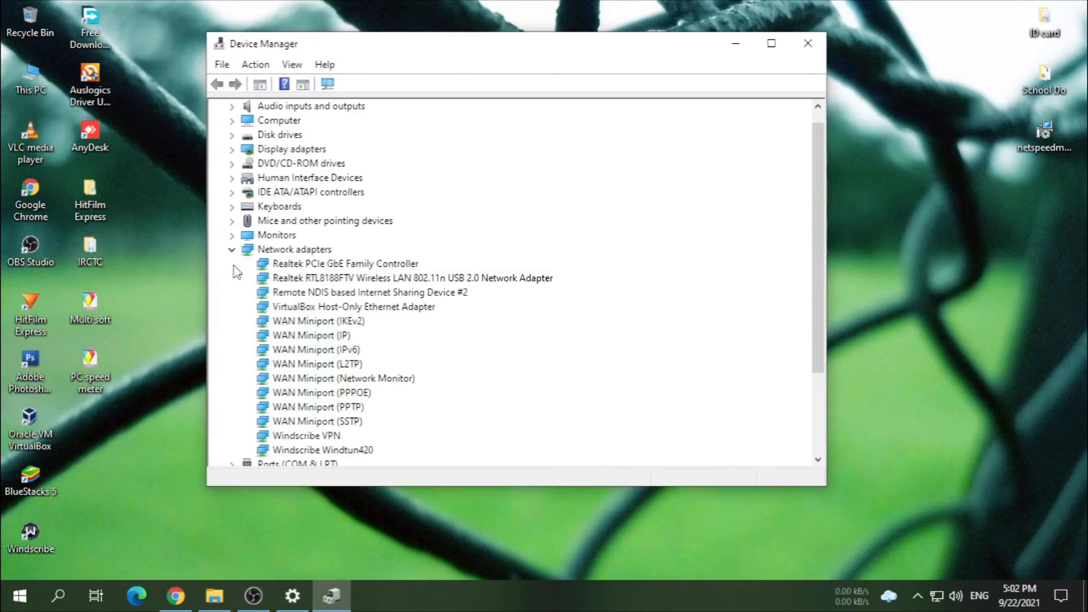
scroll(308, 259, "down", 3)
Uninstall the WAN Miniport (IKEv2) device from the network adapters.
left_click(300, 250)
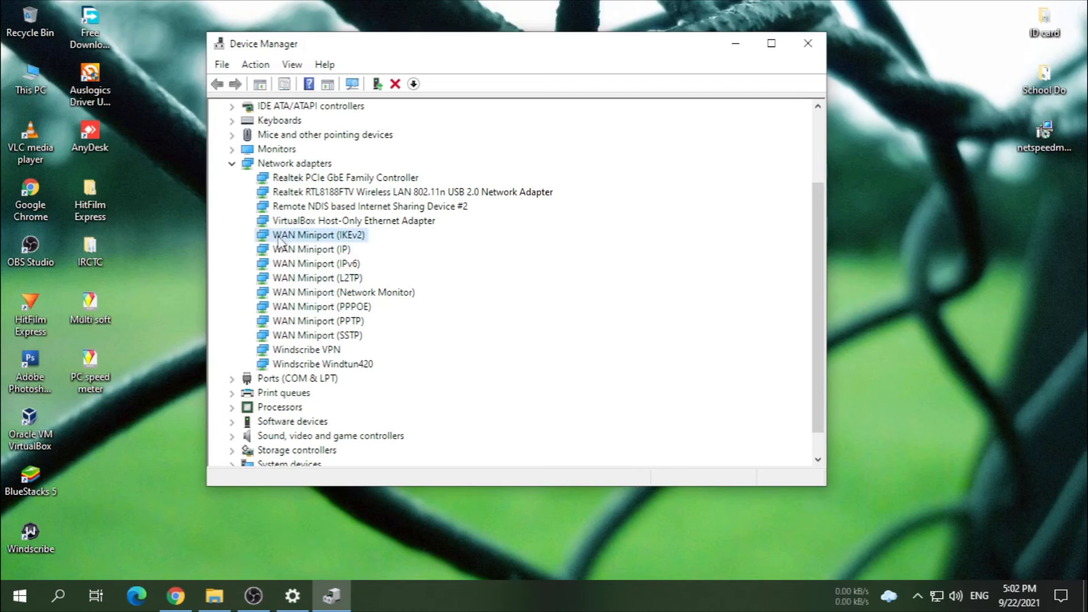
left_click(285, 278)
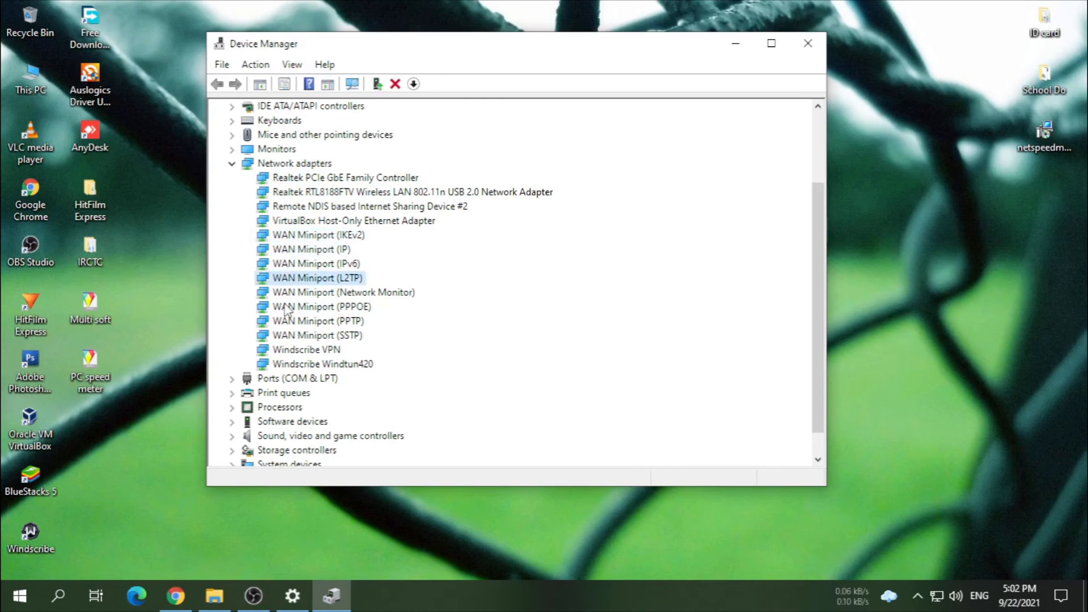
left_click(287, 306)
left_click(288, 335)
left_click(289, 224)
left_click(289, 235)
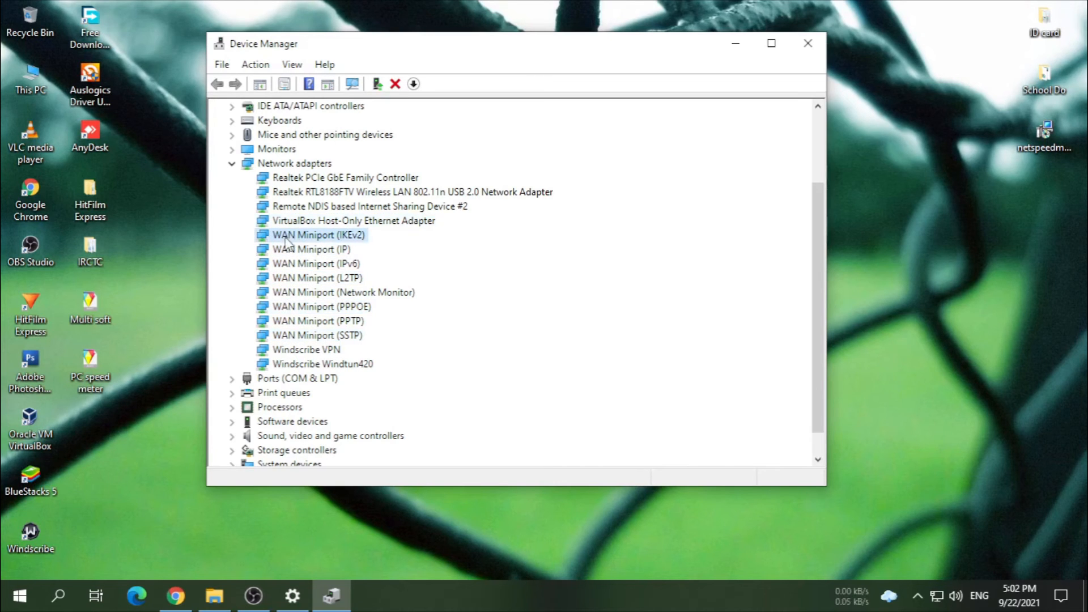
right_click(289, 237)
left_click(337, 288)
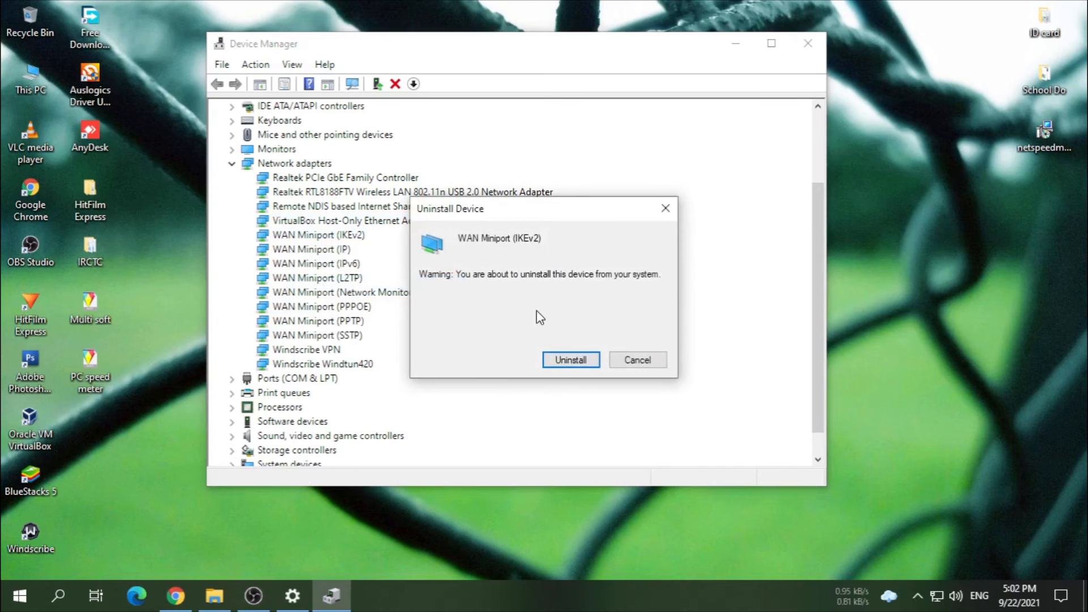
left_click(568, 361)
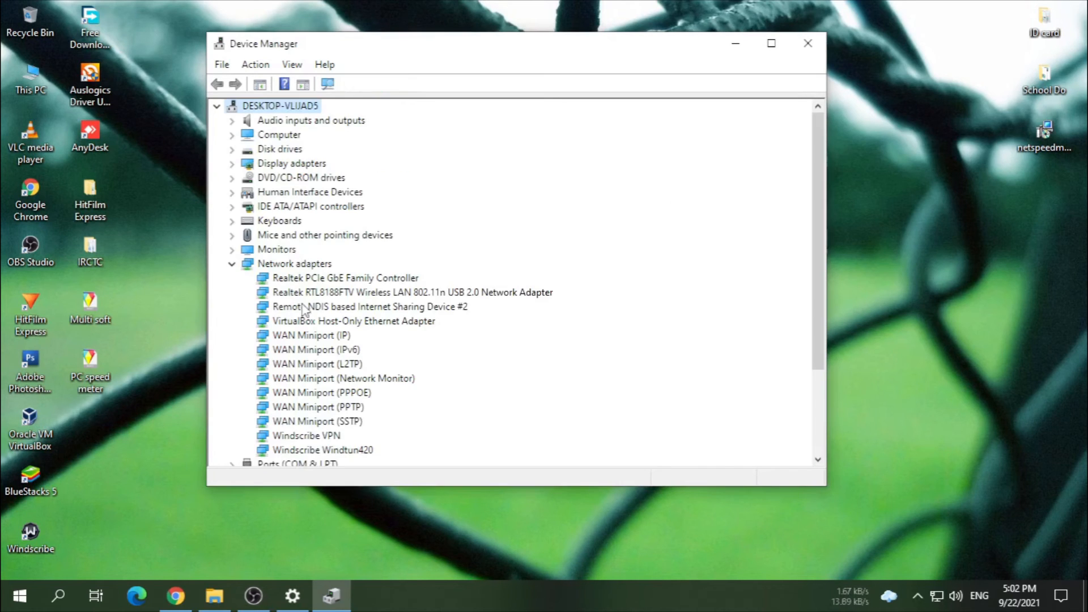
Uninstall the WAN Miniport (L2TP) and WAN Miniport (IPv6) devices from the network adapters.
right_click(294, 366)
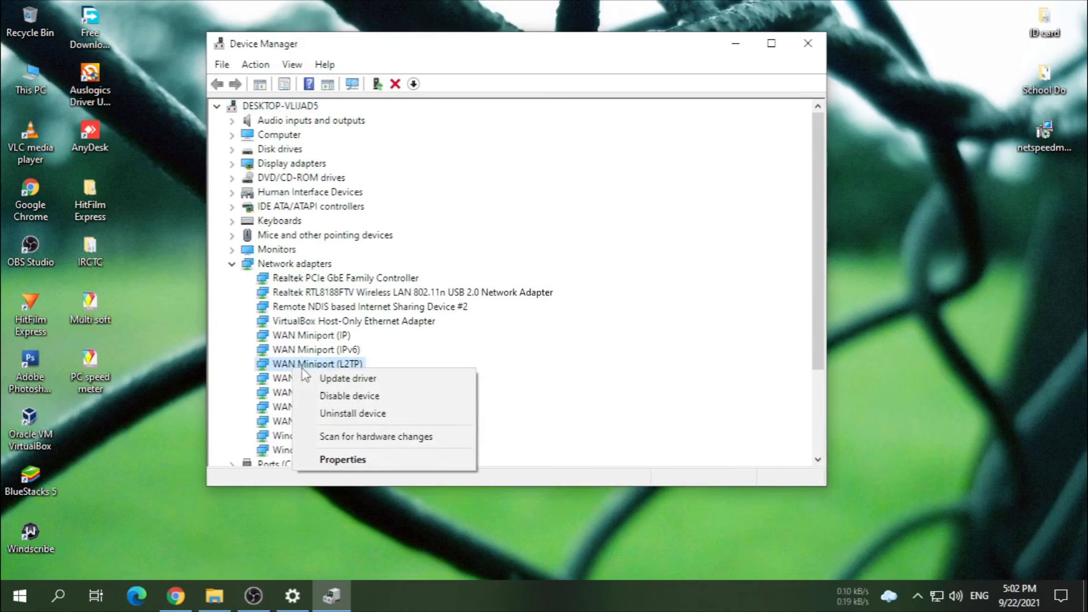
left_click(352, 413)
left_click(565, 362)
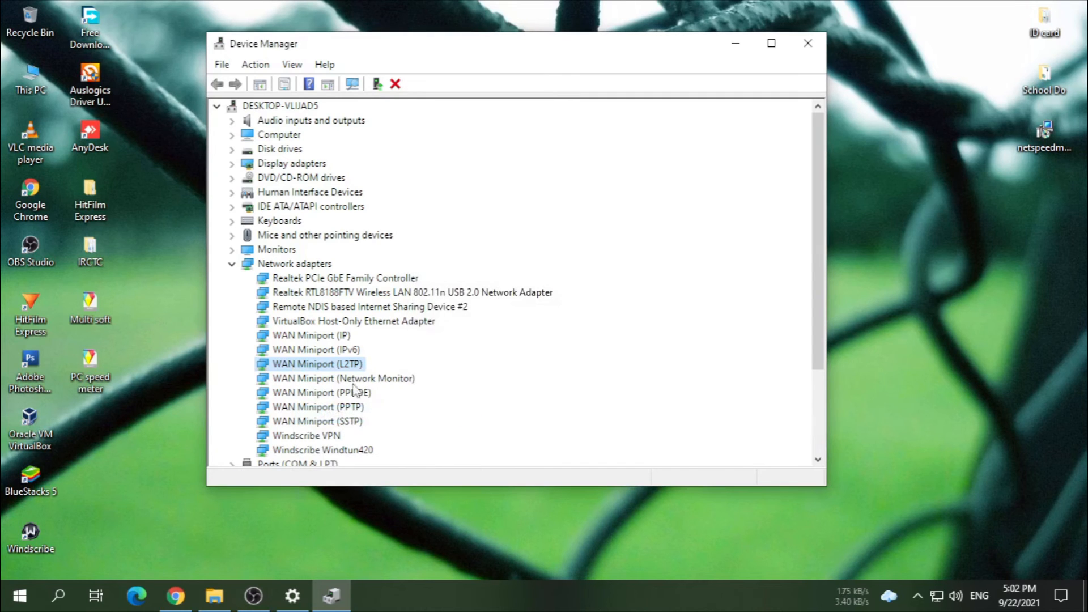
left_click(303, 354)
right_click(303, 357)
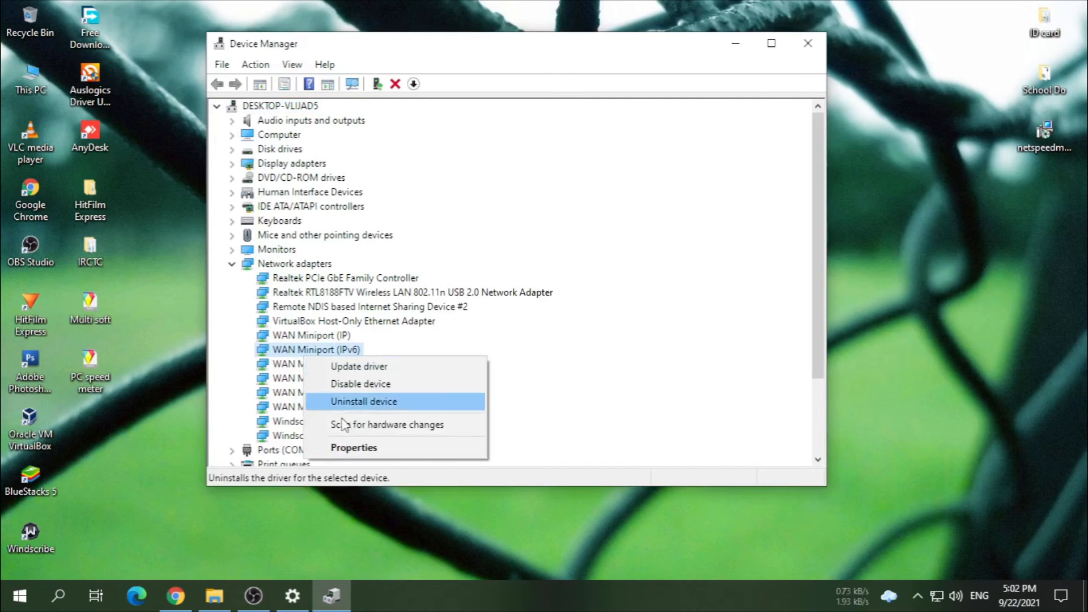
left_click(352, 401)
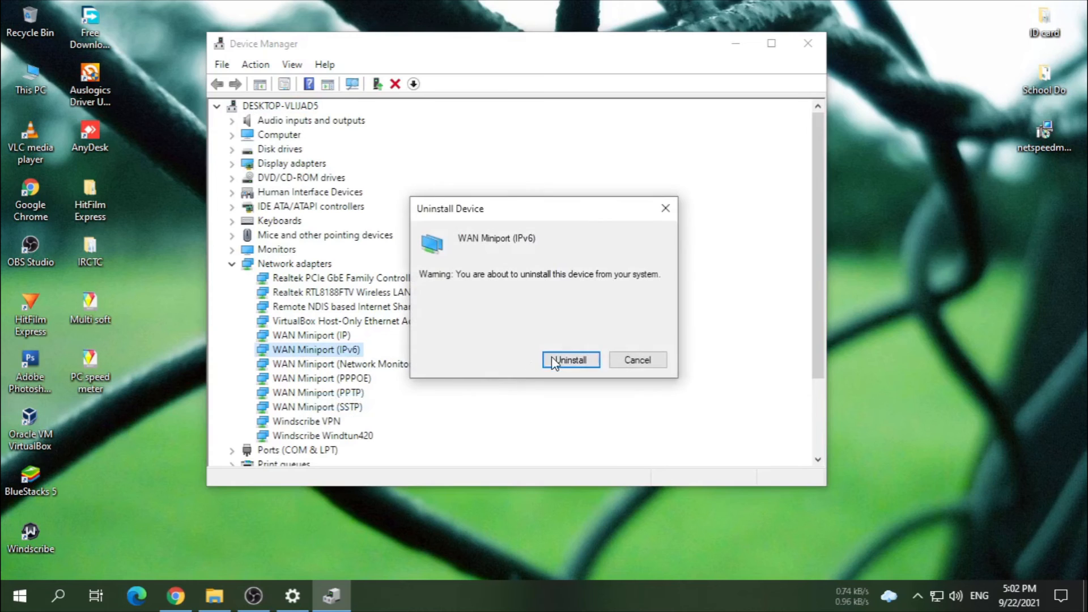
left_click(560, 358)
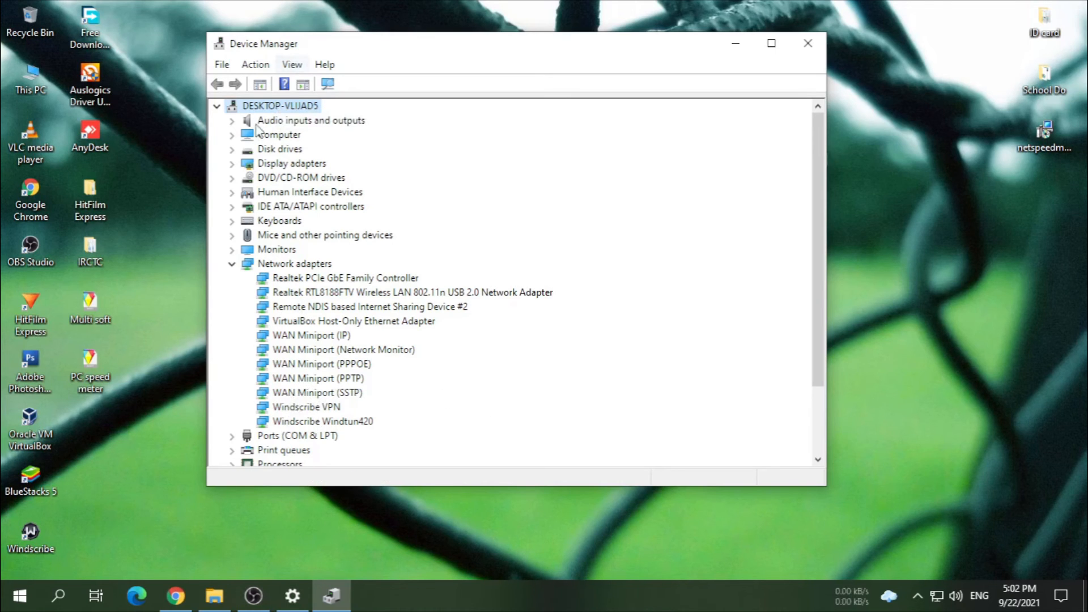
Scan the computer for hardware changes to reinstall the removed WAN Miniport adapters, and close Device Manager.
right_click(256, 107)
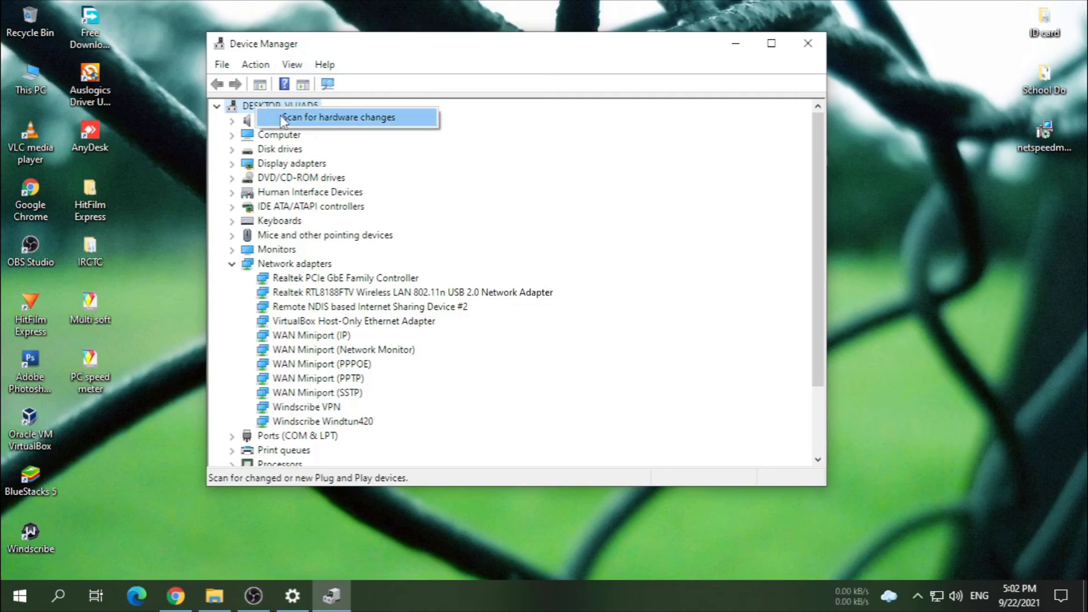
left_click(282, 117)
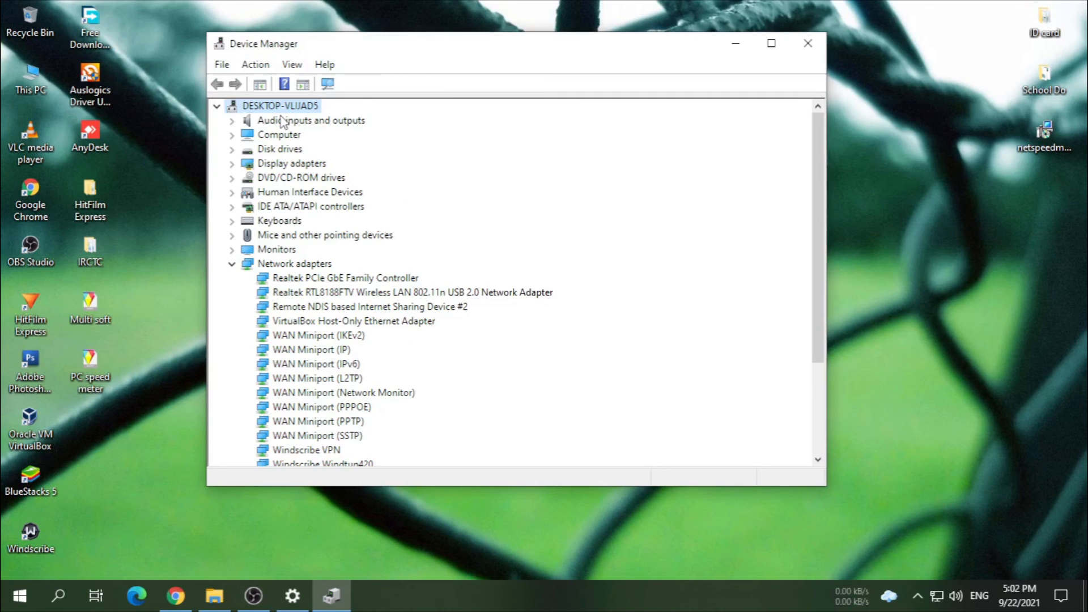
scroll(544, 389, "down", 2)
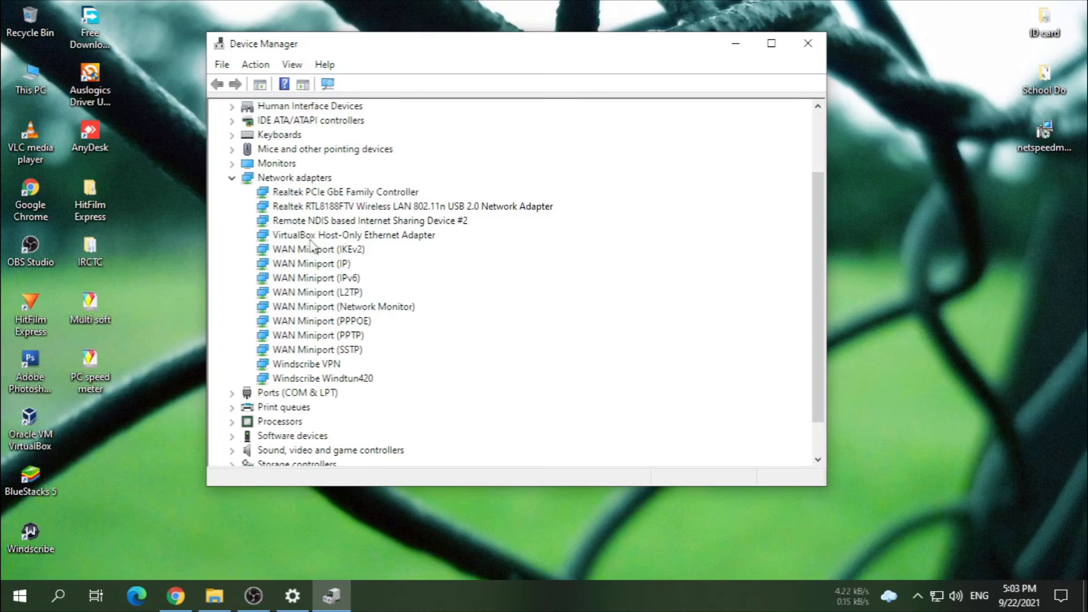
left_click(807, 44)
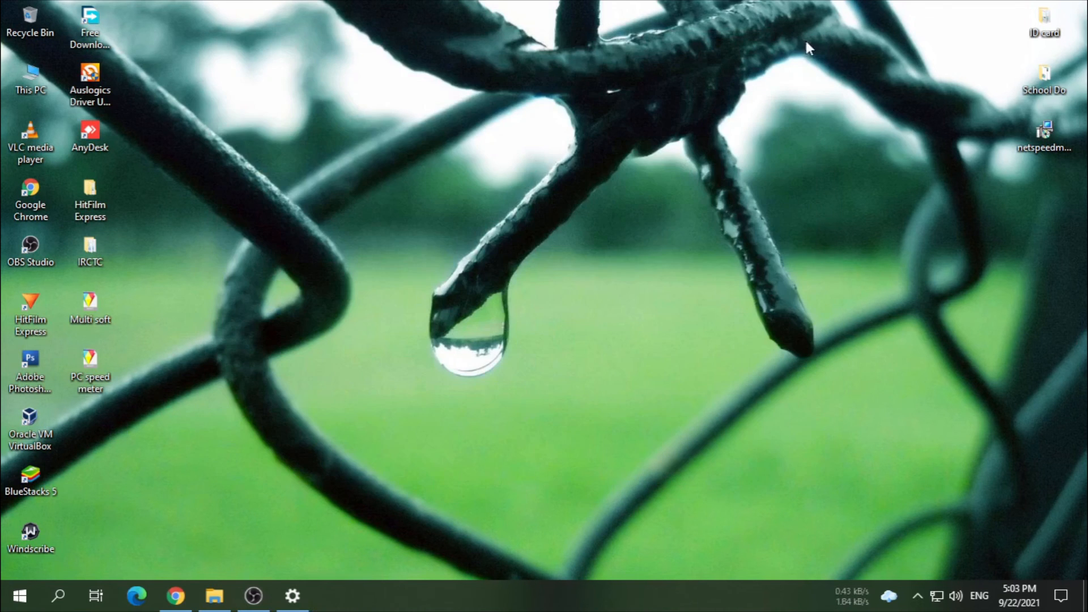
Return to the VPN page in Settings, disconnect VPNBOOK and connect it again.
left_click(293, 602)
left_click(941, 309)
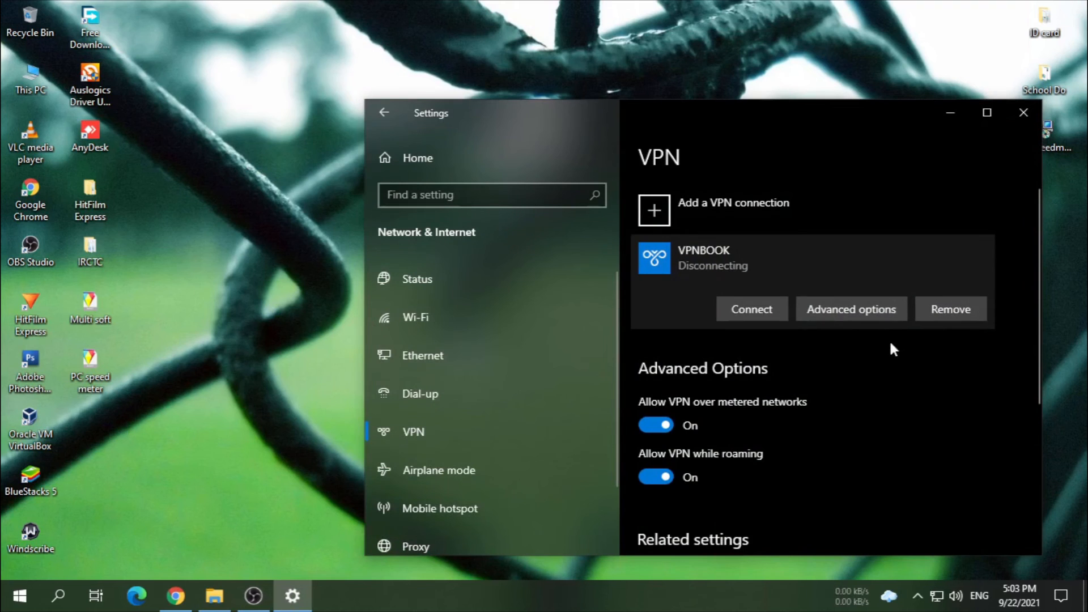
left_click(738, 314)
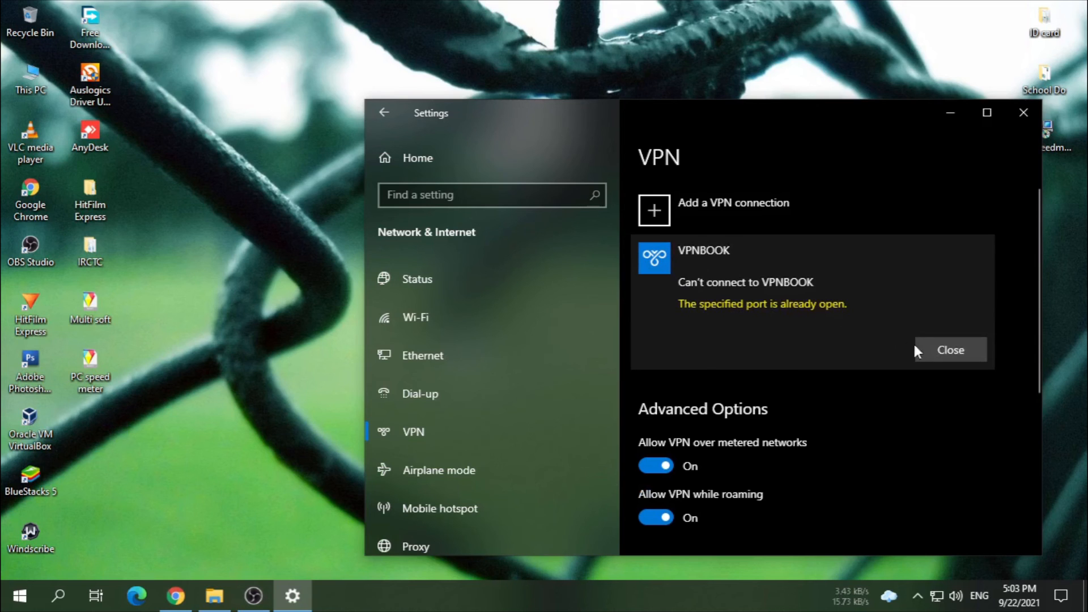
left_click(944, 349)
left_click(762, 318)
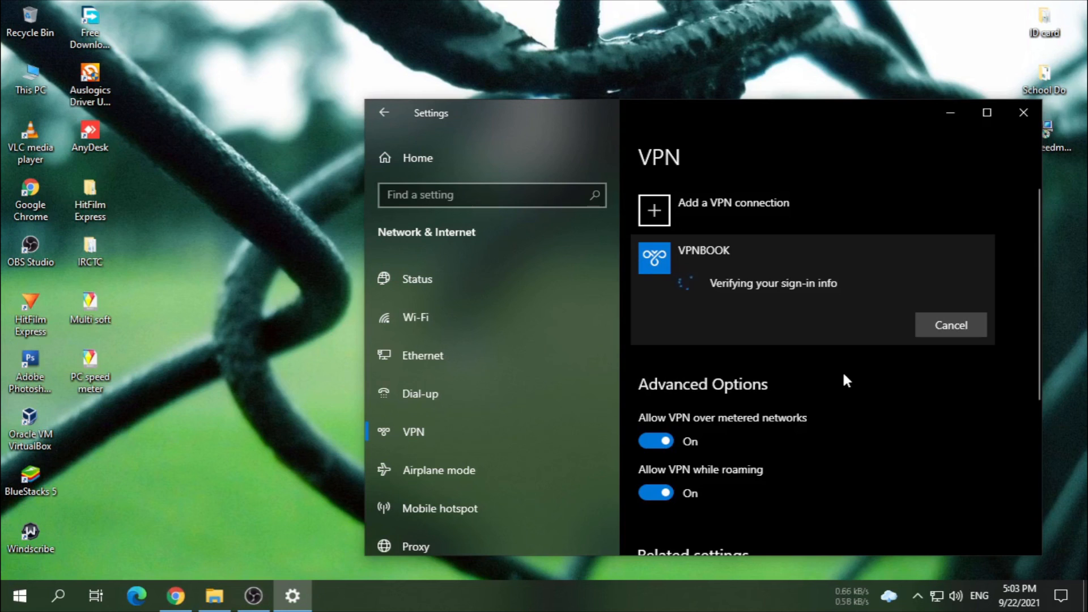
left_click_drag(774, 124, 650, 79)
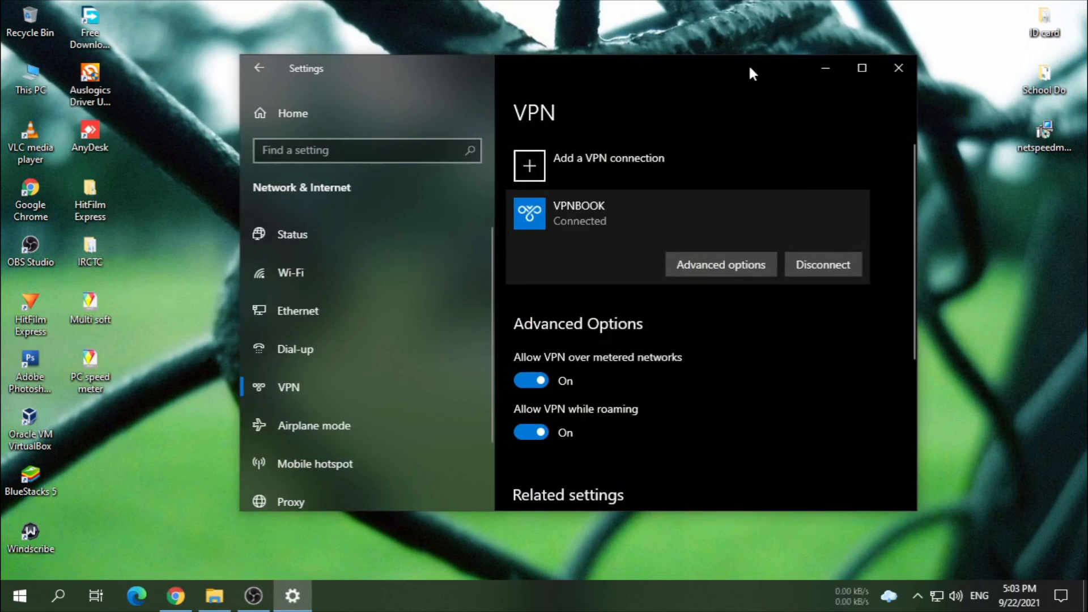
left_click(823, 69)
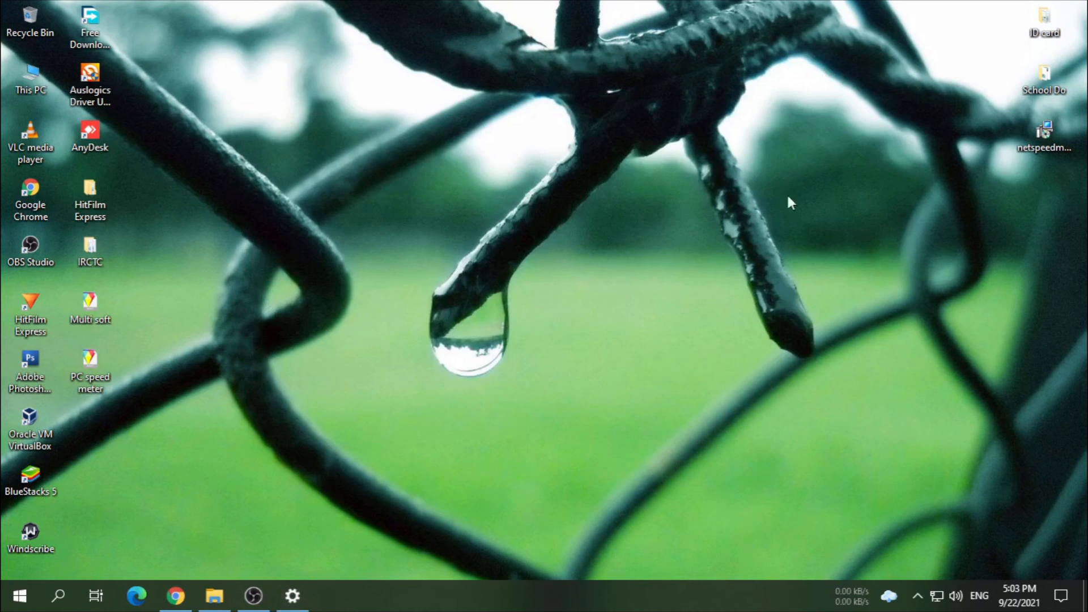
left_click(176, 595)
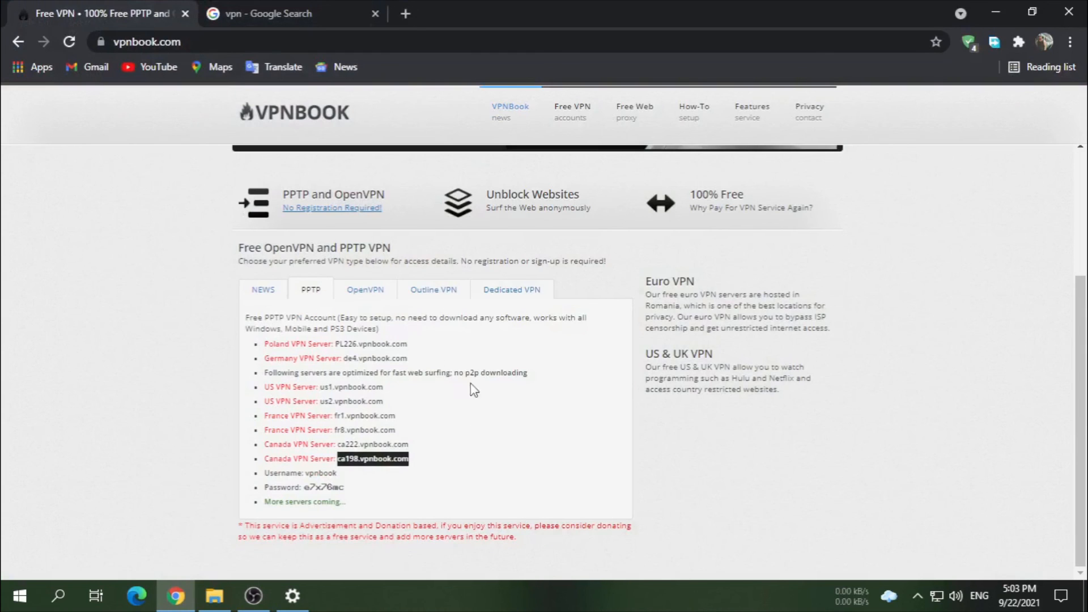
left_click(1000, 10)
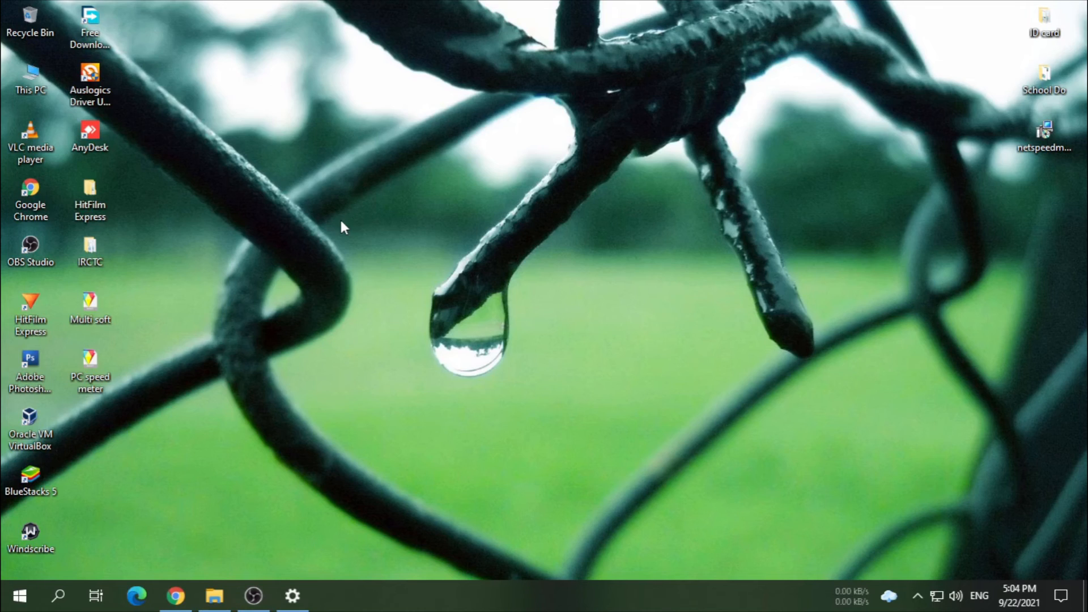
right_click(317, 158)
left_click(364, 206)
left_click(292, 604)
scroll(740, 351, "down", 5)
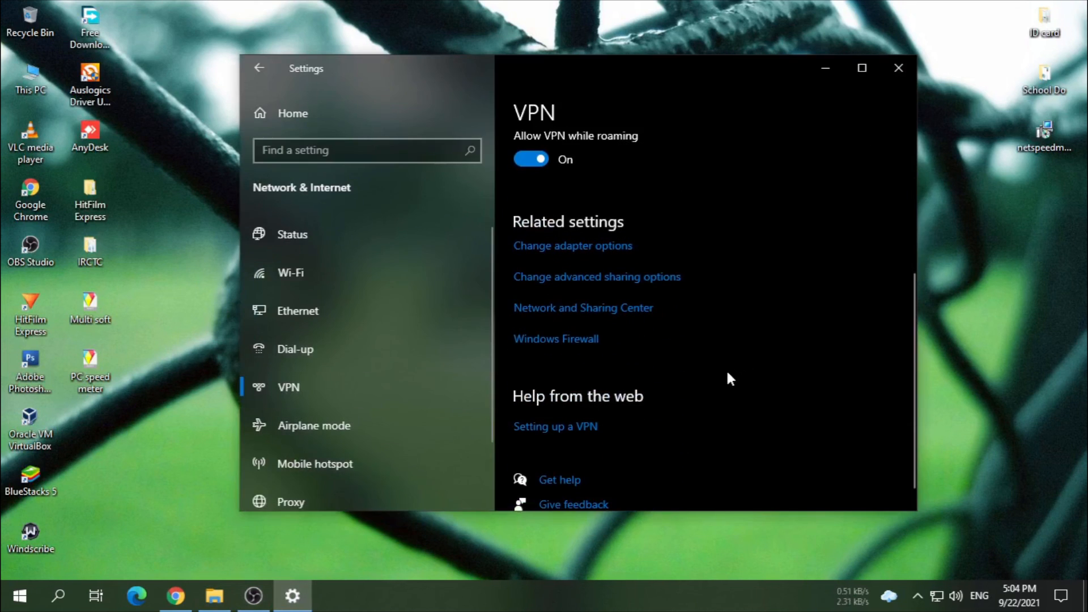
scroll(727, 373, "up", 4)
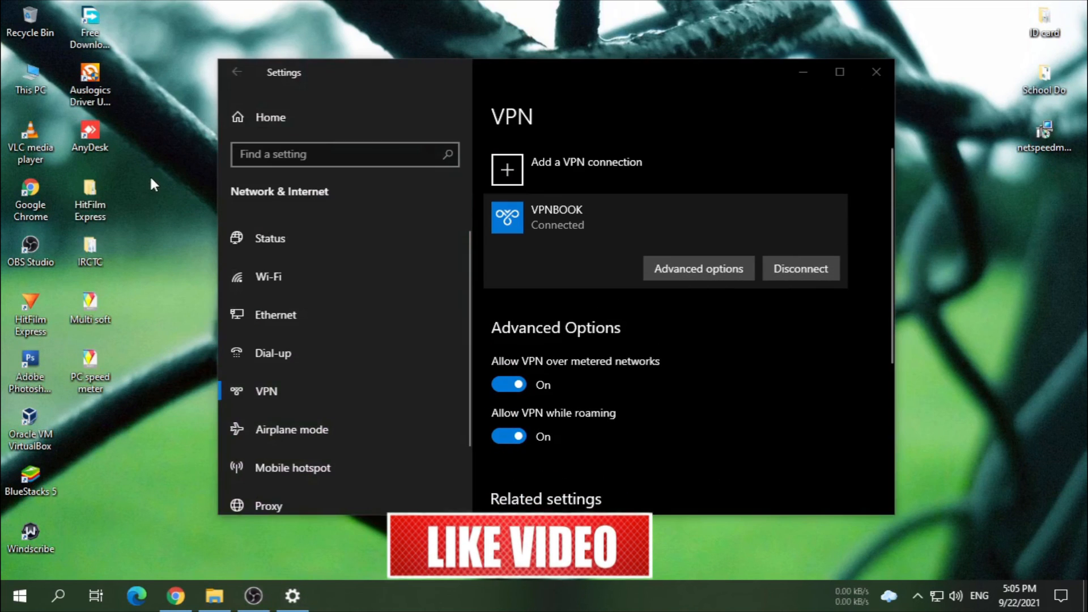
right_click(151, 181)
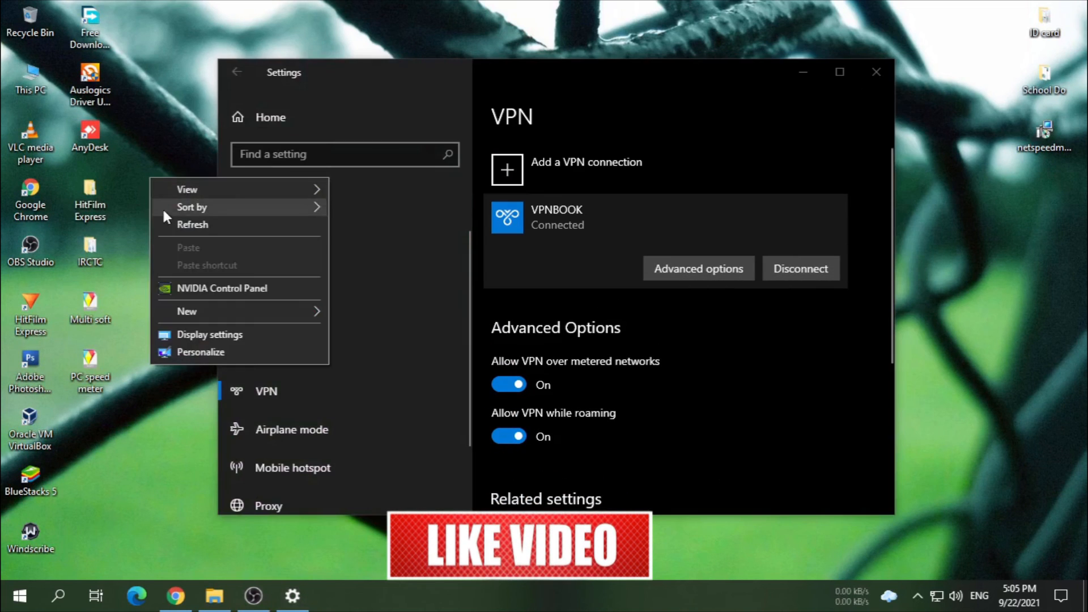
left_click(168, 218)
right_click(142, 146)
left_click(166, 194)
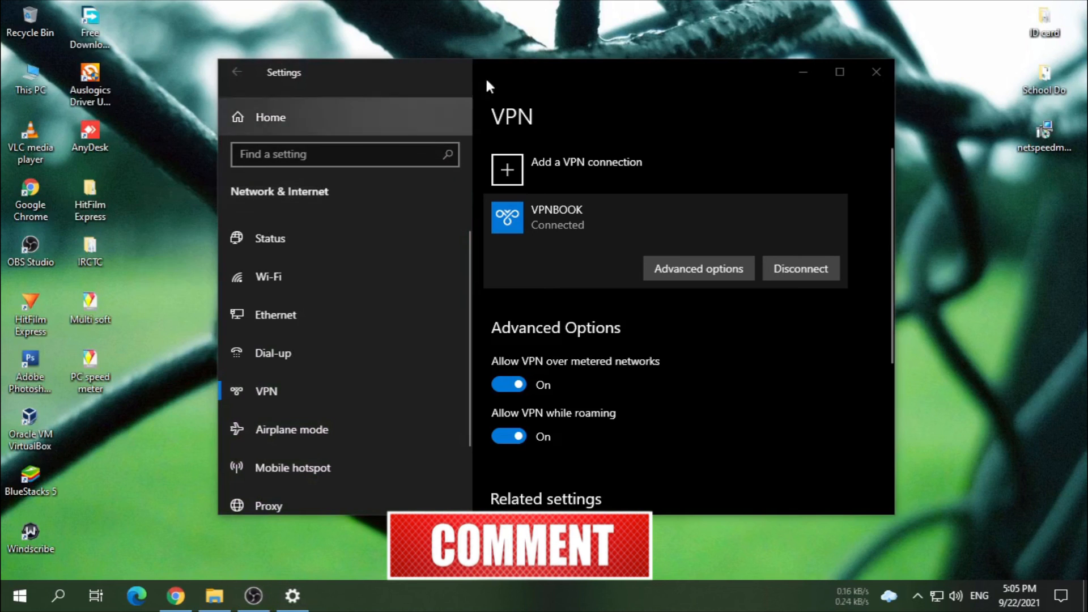
mouse_move(569, 69)
left_mouse_down()
mouse_move(599, 64)
mouse_move(589, 72)
left_mouse_up()
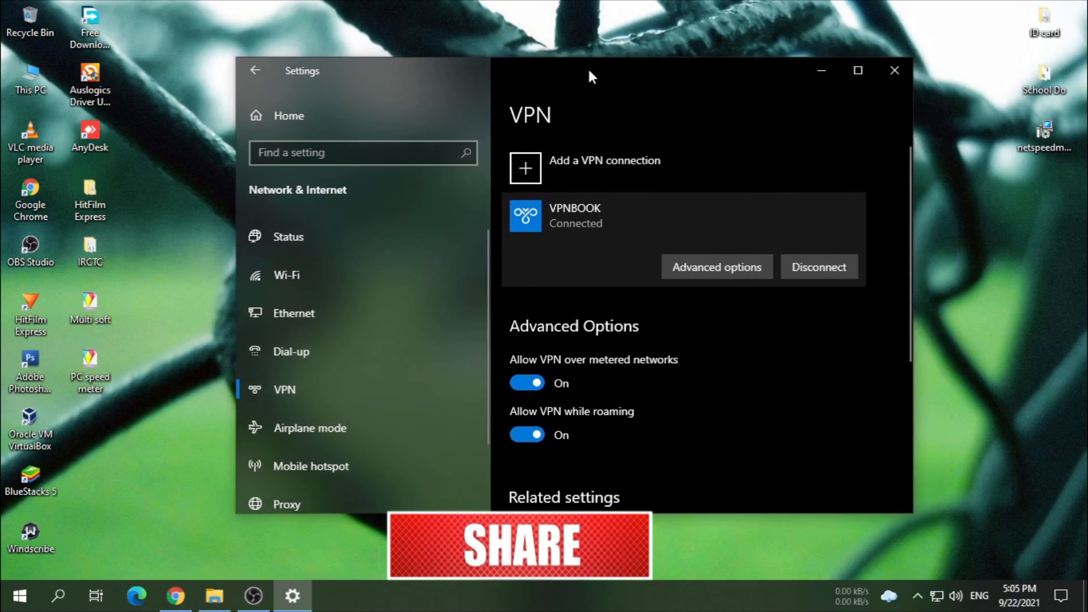